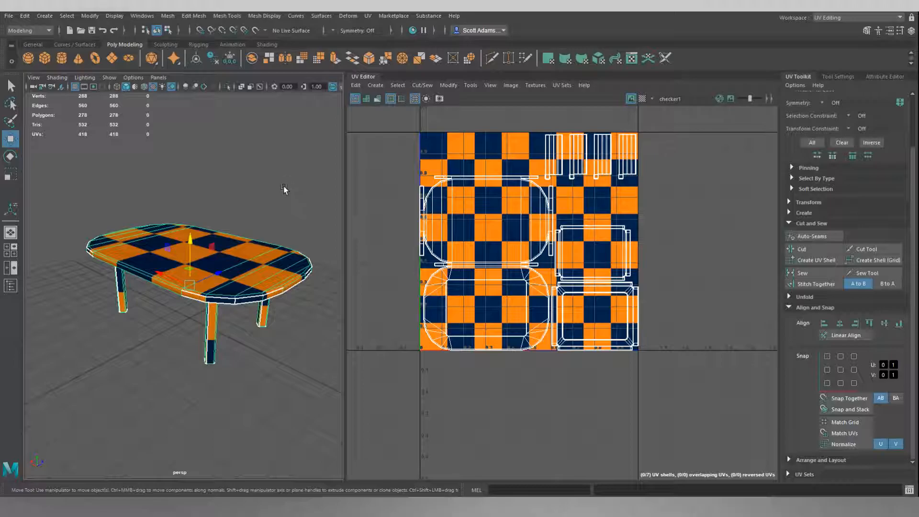
Examine the checker pattern on the table's top, edges, underside and legs for UV distortion.
click(231, 252)
alt+drag(245, 217, 229, 258)
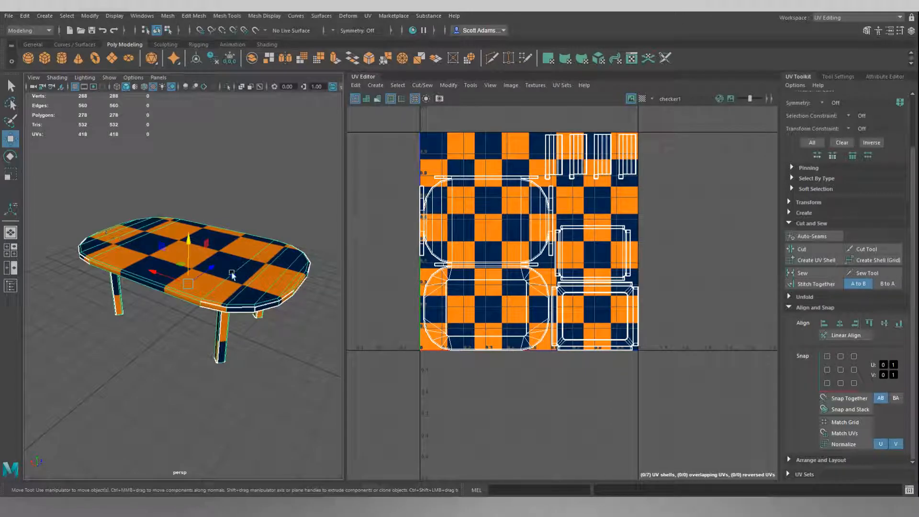
alt+drag(171, 347, 194, 284)
scroll(194, 284, up, 3)
alt+drag(230, 230, 233, 245)
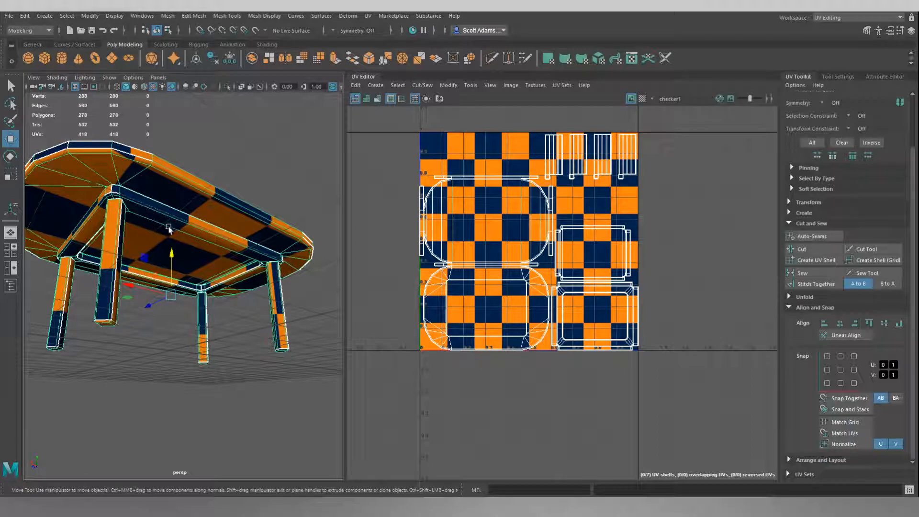
alt+drag(167, 227, 185, 236)
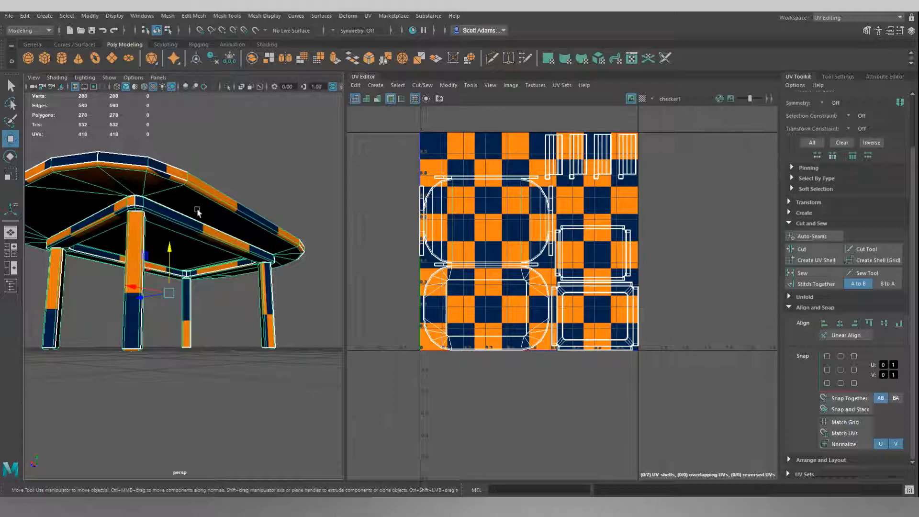
alt+drag(206, 276, 174, 336)
alt+drag(230, 347, 238, 223)
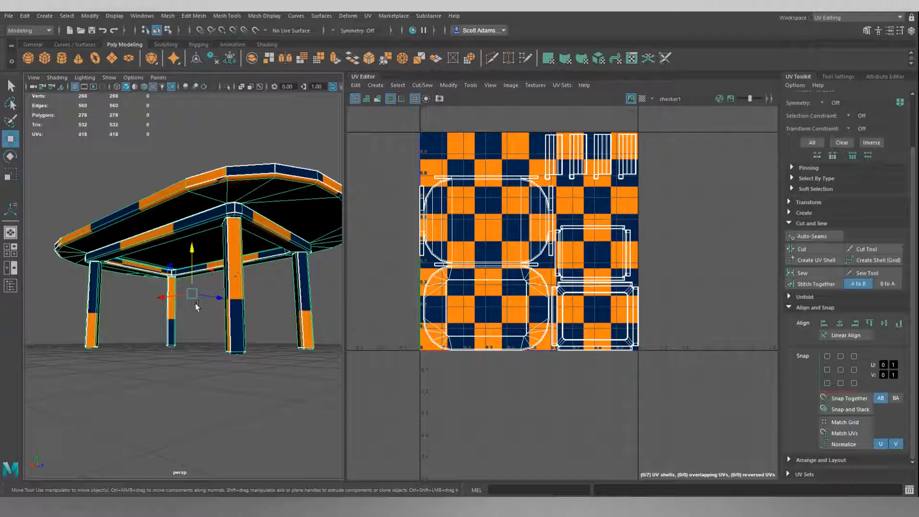
alt+drag(197, 306, 241, 317)
alt+drag(174, 321, 176, 335)
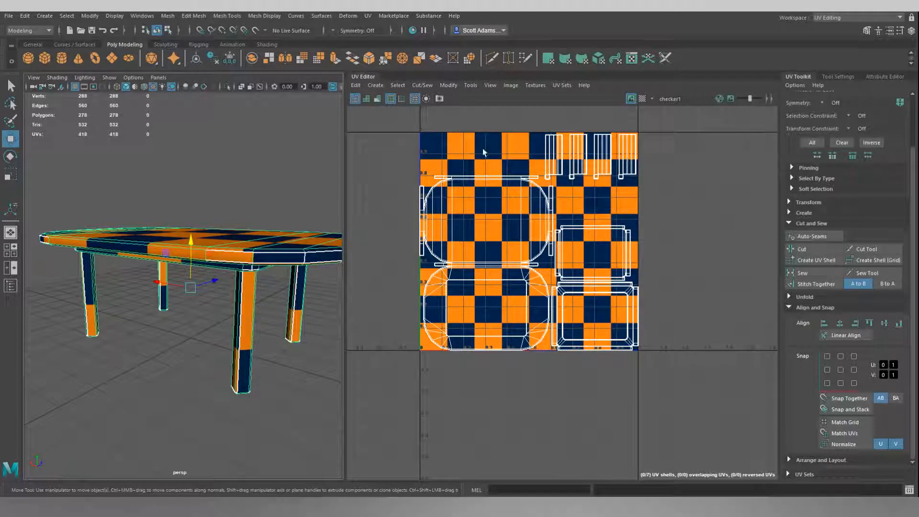
alt+drag(285, 197, 214, 228)
key(q)
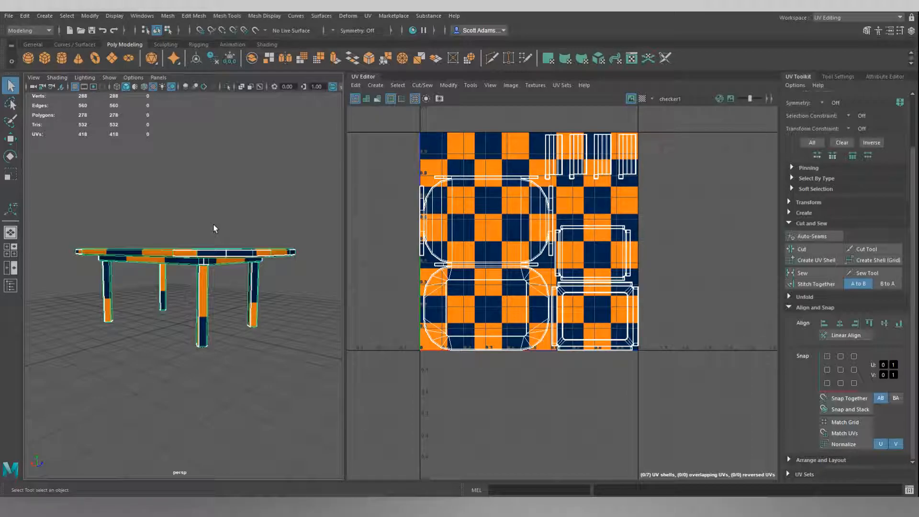
alt+drag(199, 220, 293, 227)
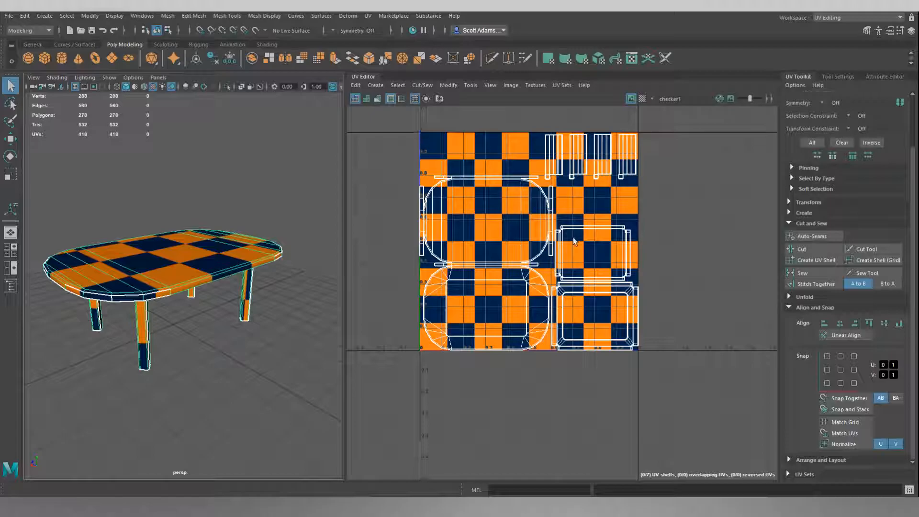
Save a UV snapshot of all the table's UV shells as a 2048 x 2048 PNG named UV_Table.
right_click(677, 175)
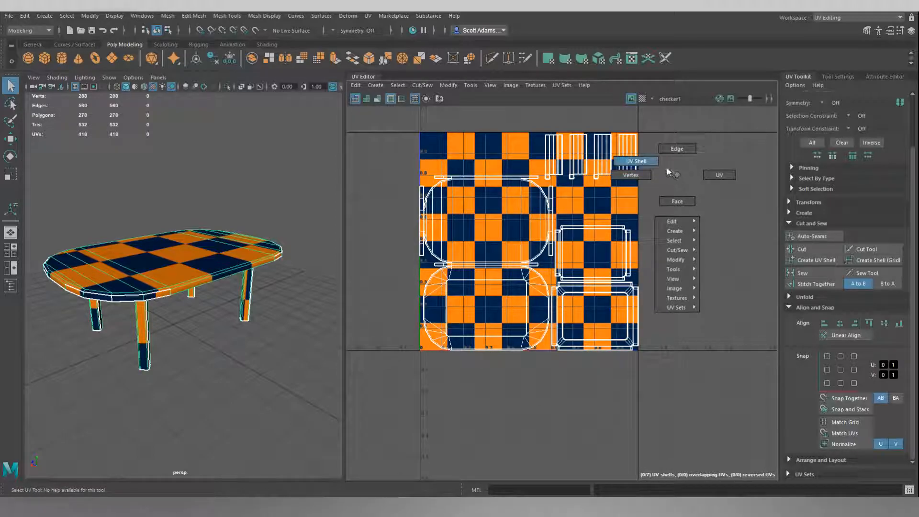
click(651, 160)
drag(406, 140, 665, 366)
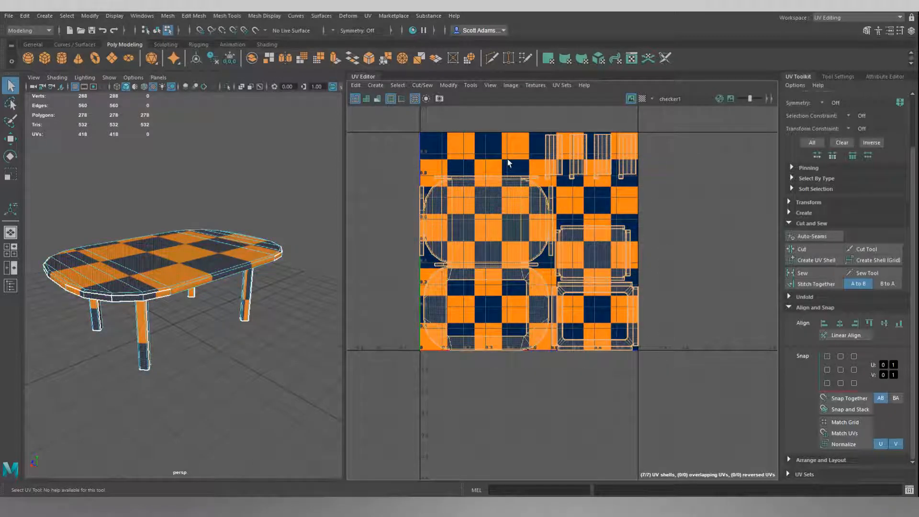
click(510, 87)
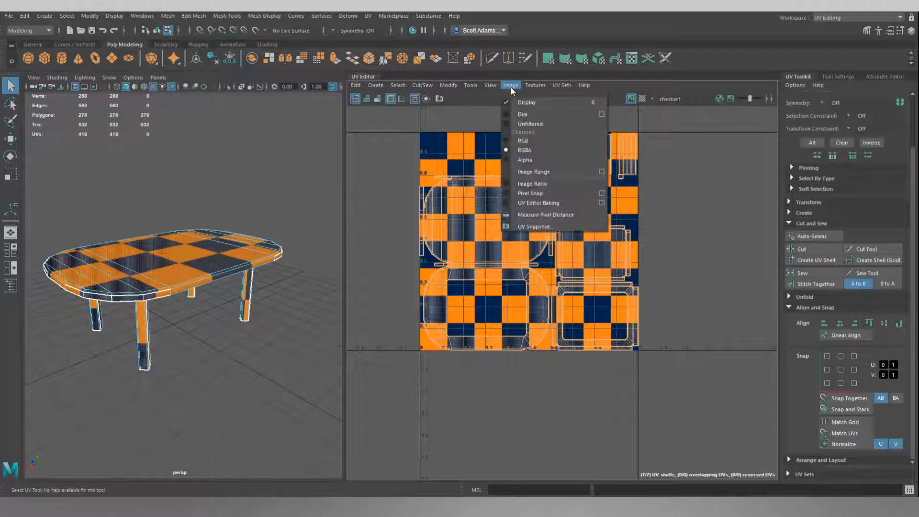
click(530, 227)
drag(523, 112, 598, 141)
click(705, 135)
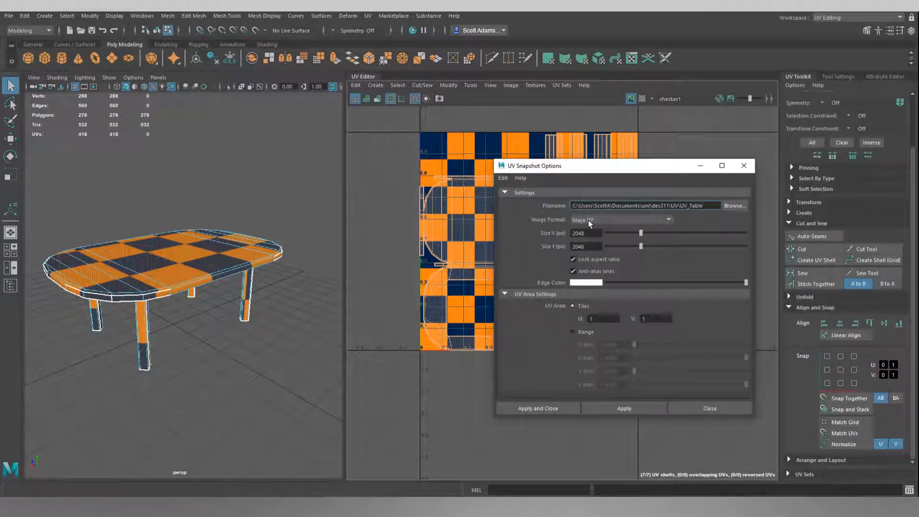
click(668, 219)
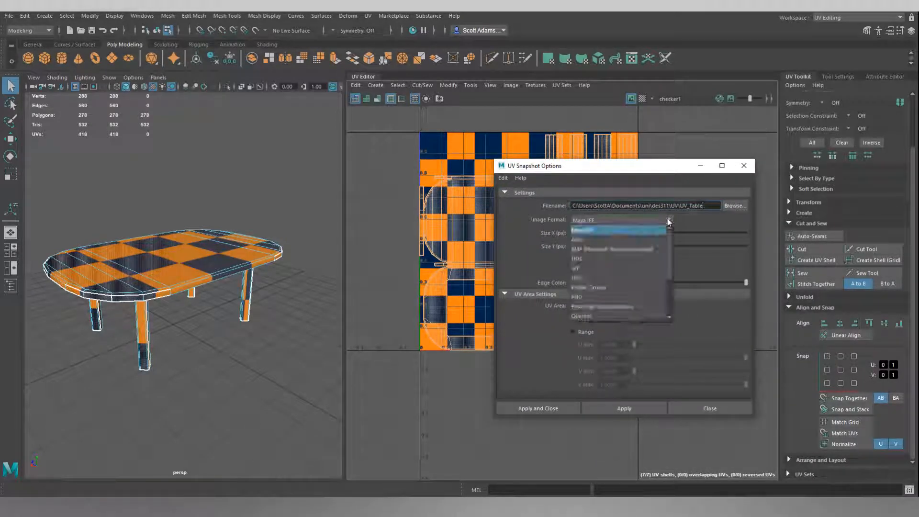
click(587, 297)
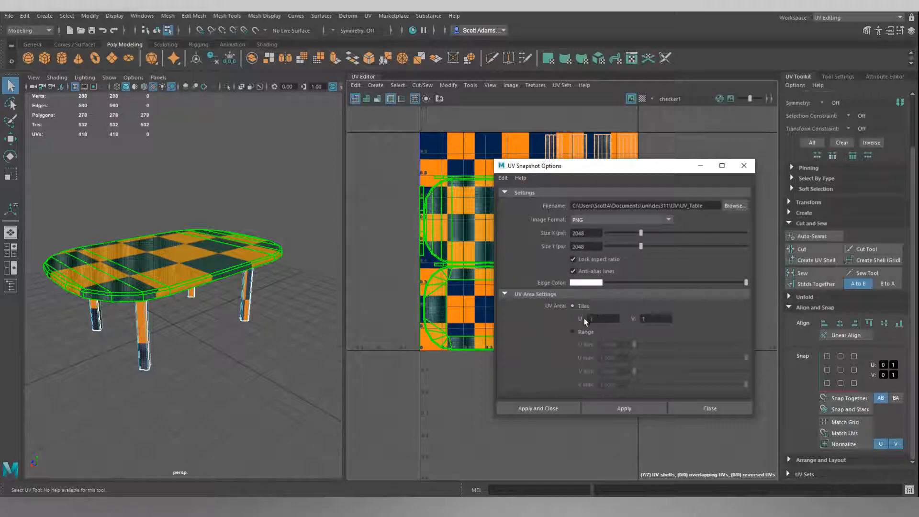
click(553, 407)
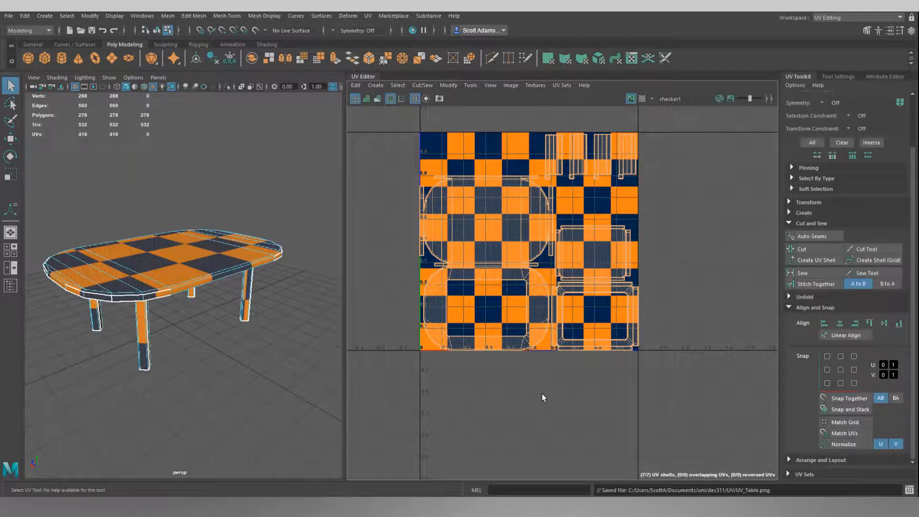
Clear the UV shell selection, return to object mode and switch the workspace to Modeling - Standard.
click(542, 393)
right_drag(189, 149, 227, 141)
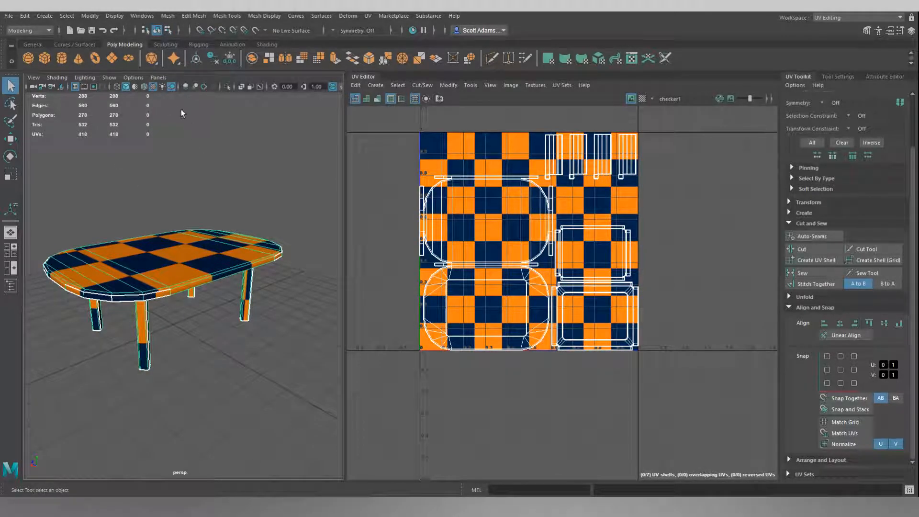
click(140, 17)
mouse_move(163, 34)
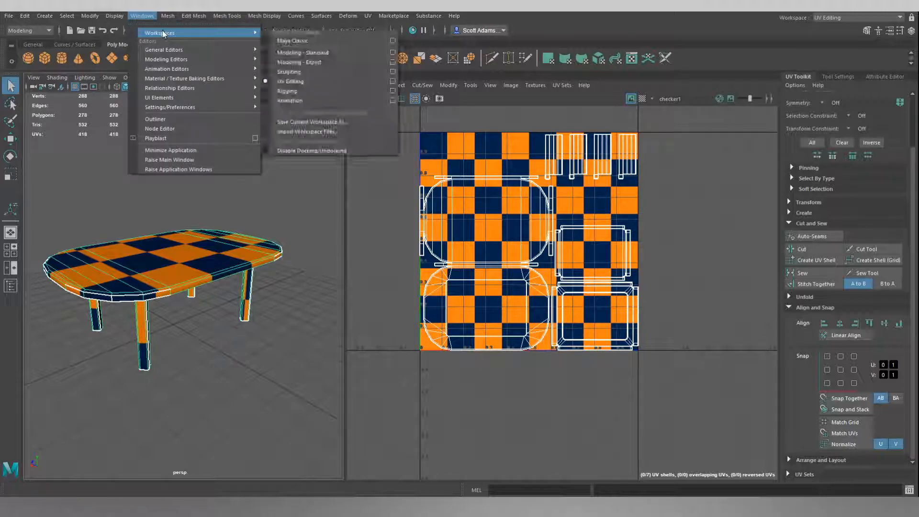
click(291, 53)
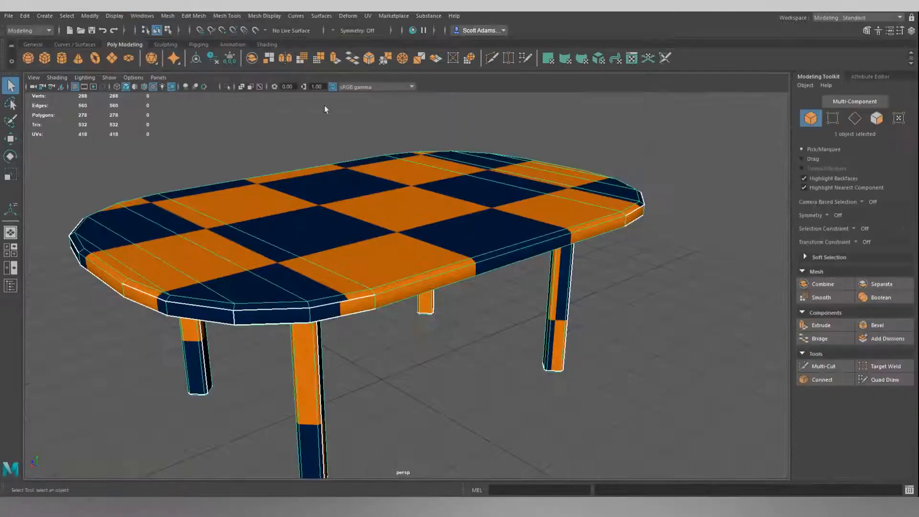
Replace the checker material on the whole table with phong1 using Hypershade, and close Hypershade.
scroll(364, 151, down, 5)
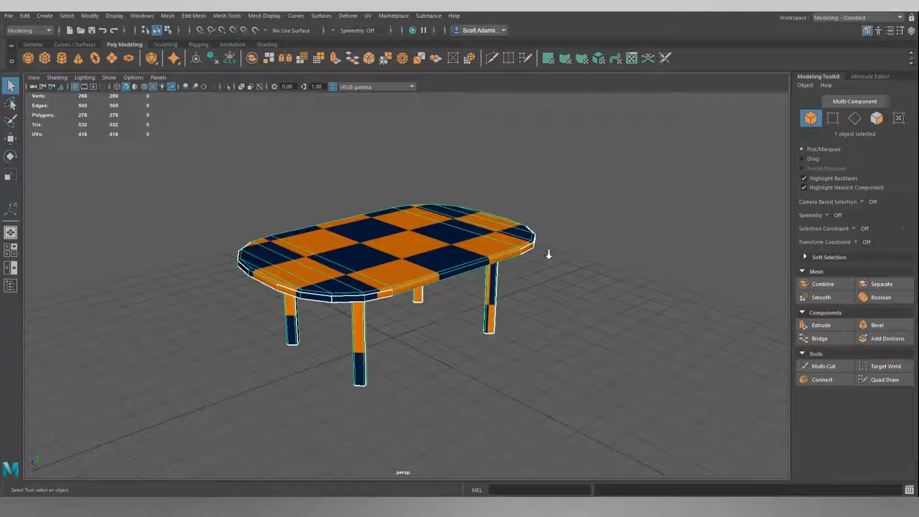
click(600, 223)
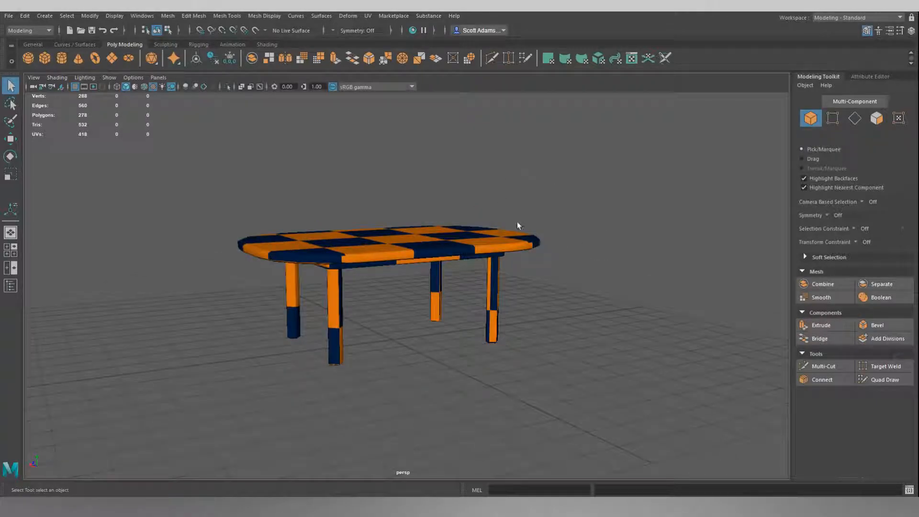
alt+drag(474, 221, 402, 227)
click(448, 278)
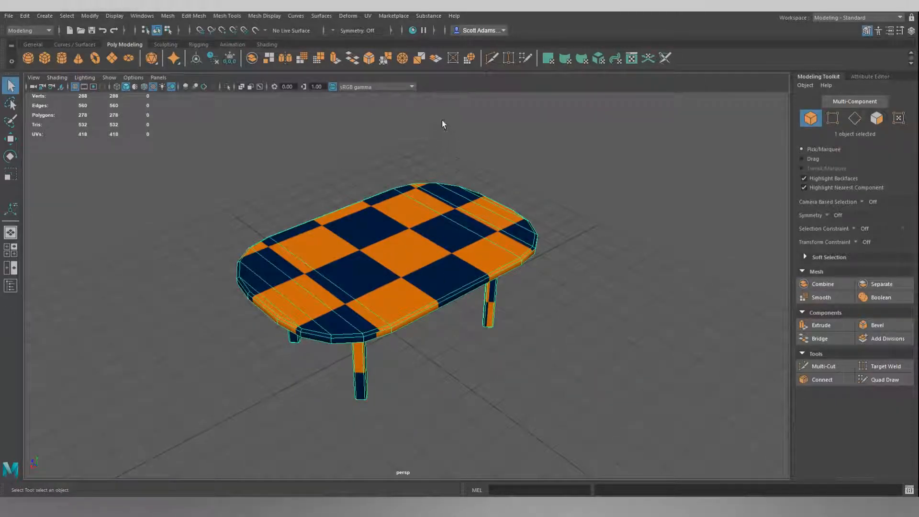
click(412, 31)
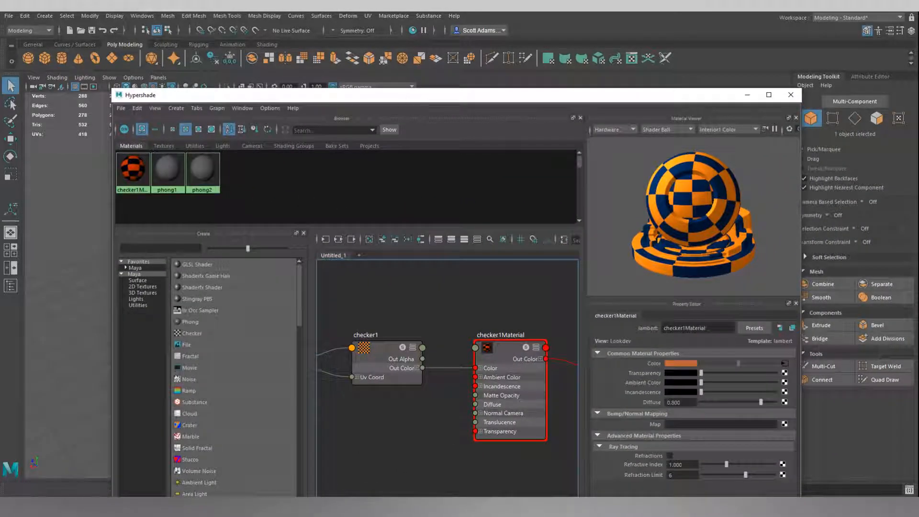
right_click(167, 179)
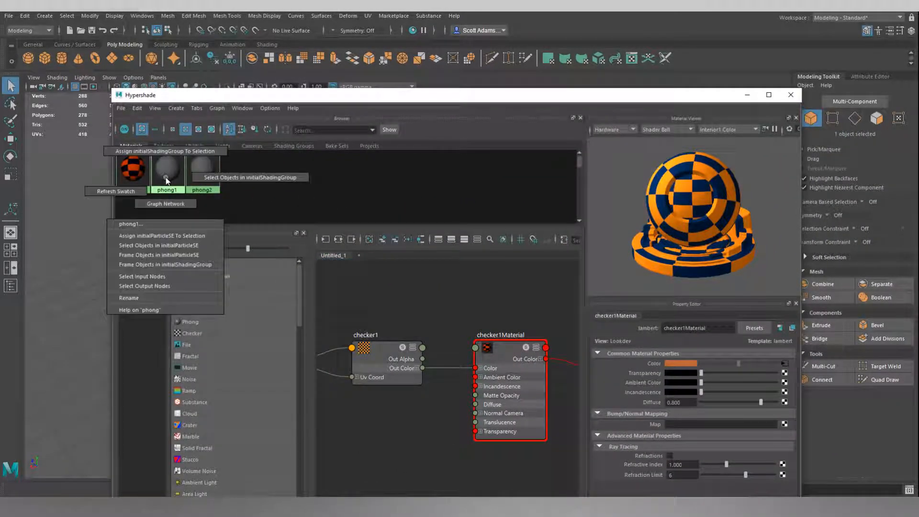
click(170, 151)
drag(330, 98, 408, 188)
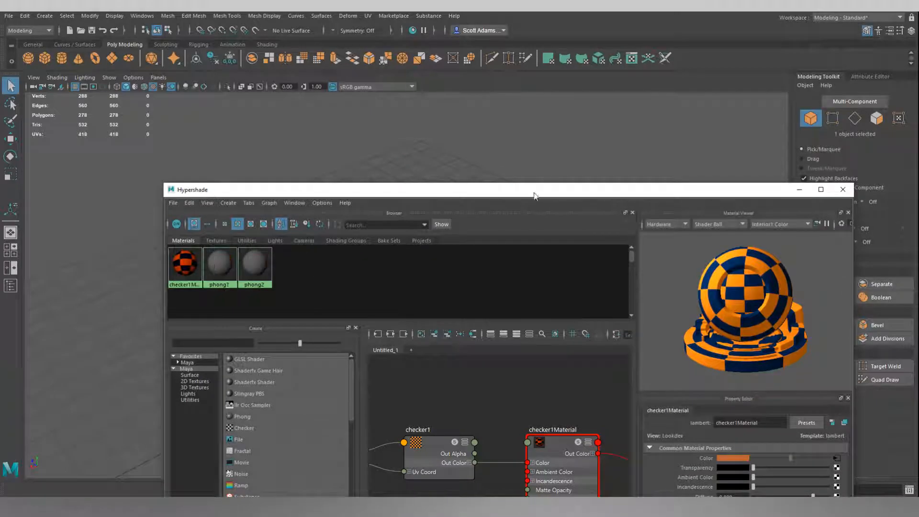
drag(492, 189, 467, 232)
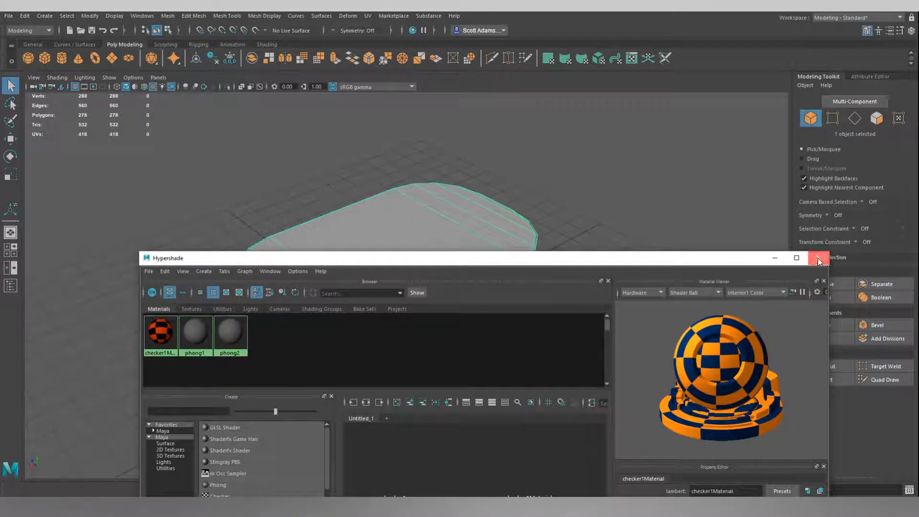
click(823, 261)
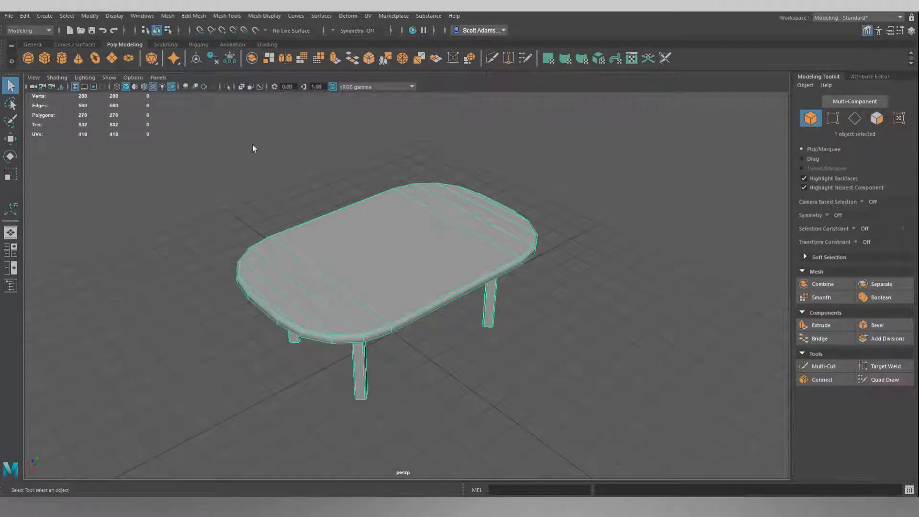
Show the Outliner and rename the table mesh as SM_Table_01.
click(142, 15)
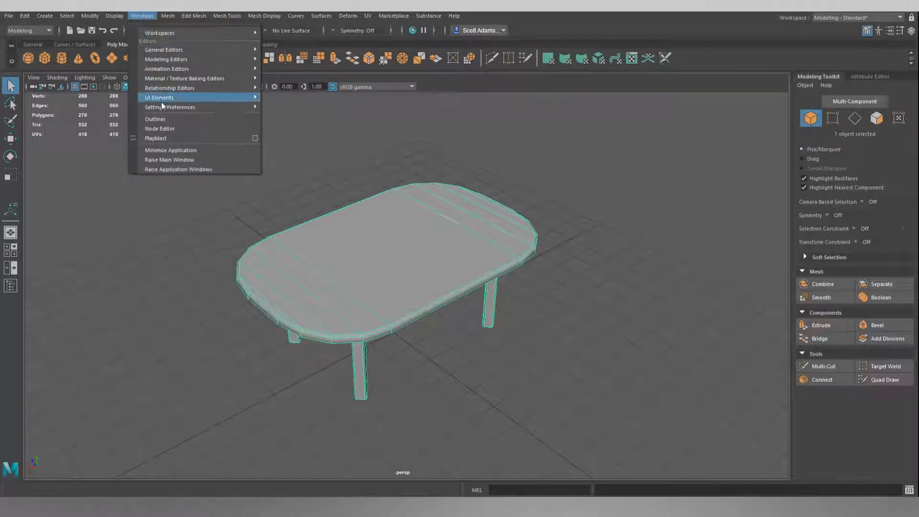
click(161, 119)
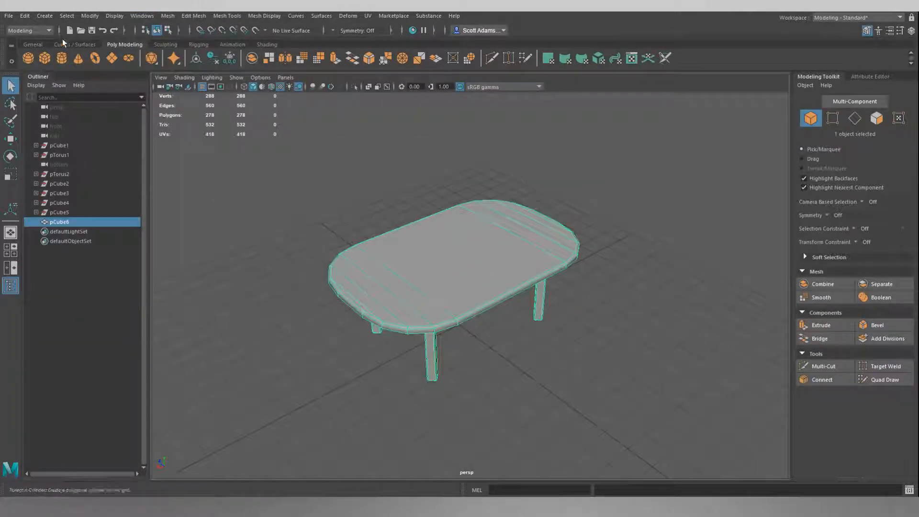
double_click(59, 222)
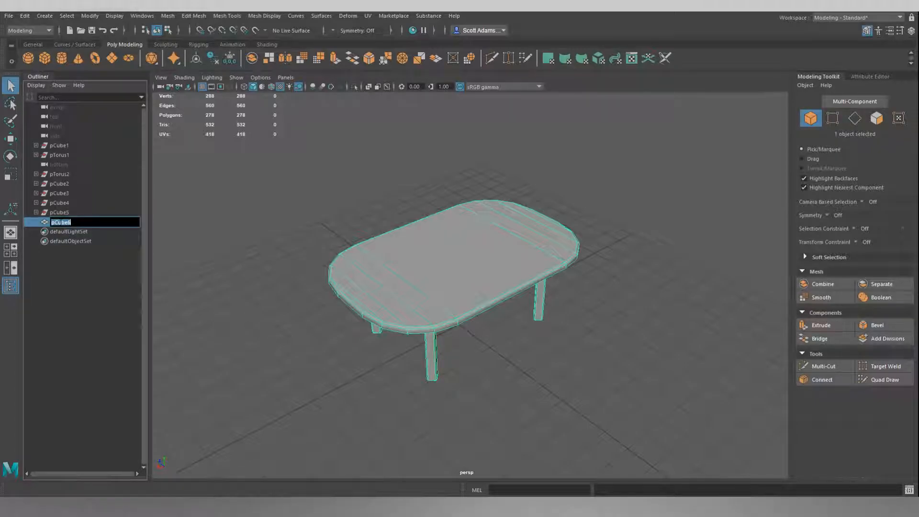
text(SM_Table_01)
click(75, 298)
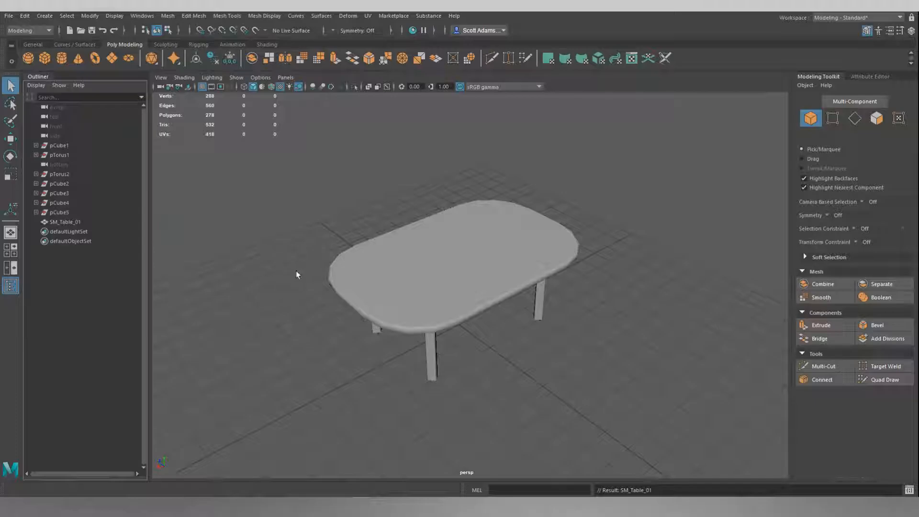
Select the table mesh and open the Channel Box / Layer Editor.
alt+drag(297, 273, 272, 263)
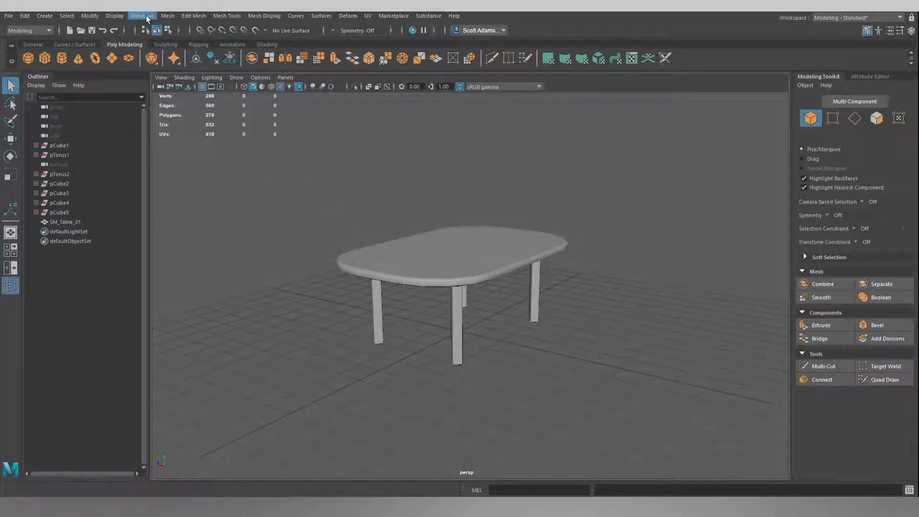
click(445, 258)
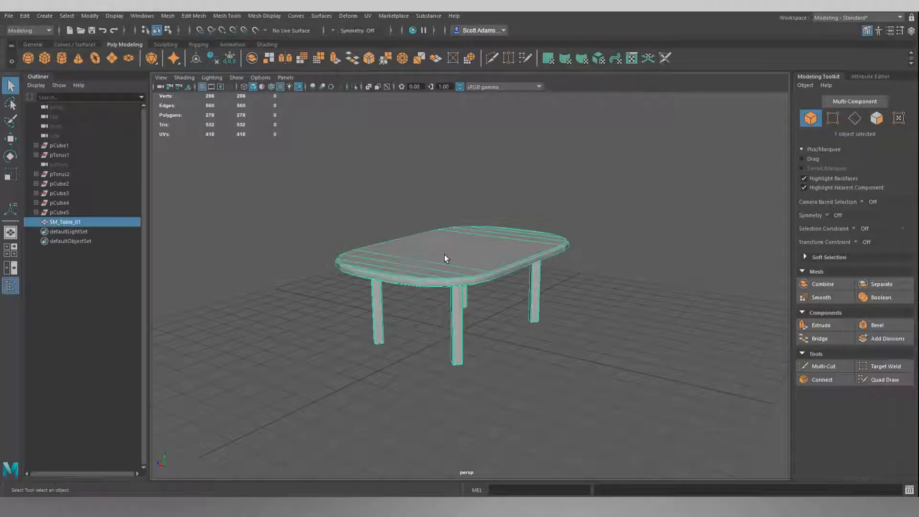
click(142, 16)
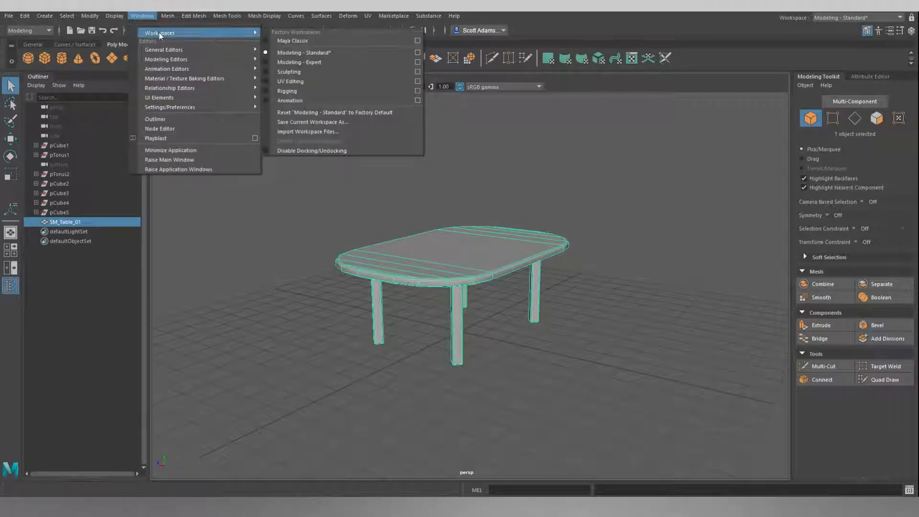
mouse_move(221, 51)
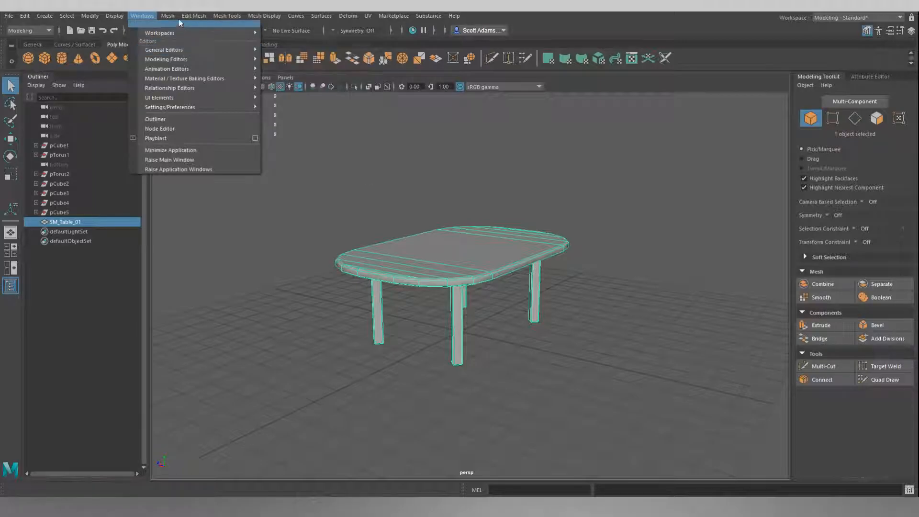
mouse_move(206, 33)
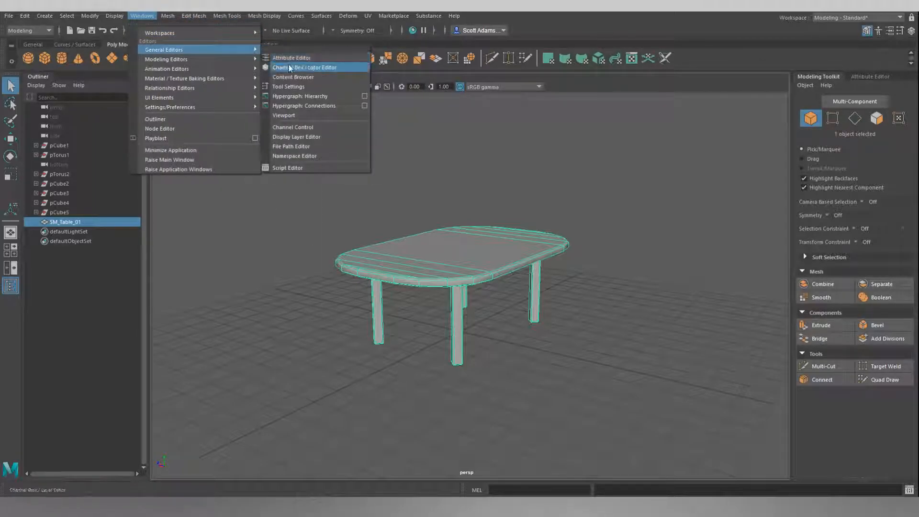
click(289, 67)
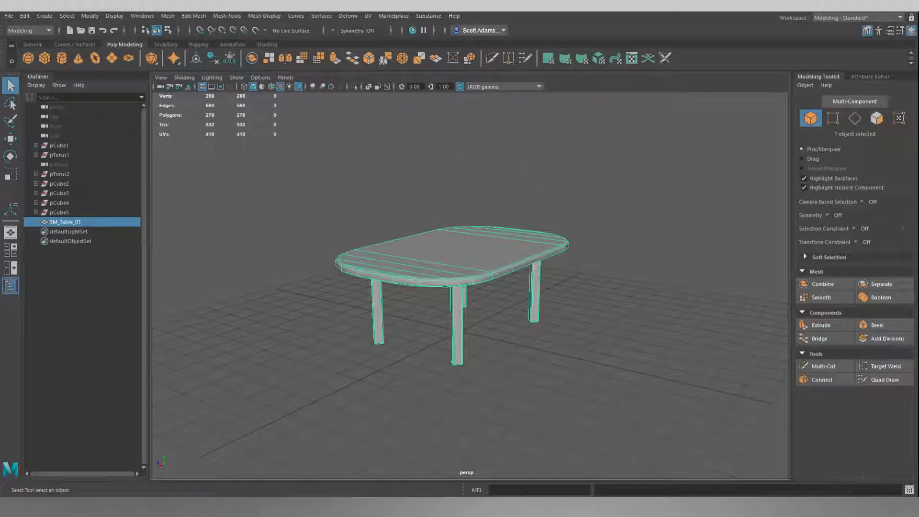
Bring up the Channel Box / Layer Editor for SM_Table_01 and activate the Move tool on the table.
drag(781, 187, 823, 76)
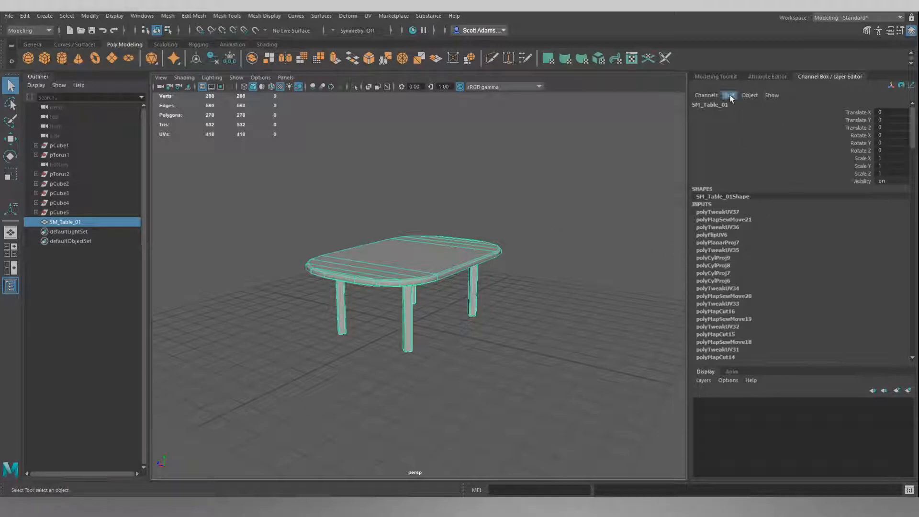
alt+drag(561, 197, 526, 216)
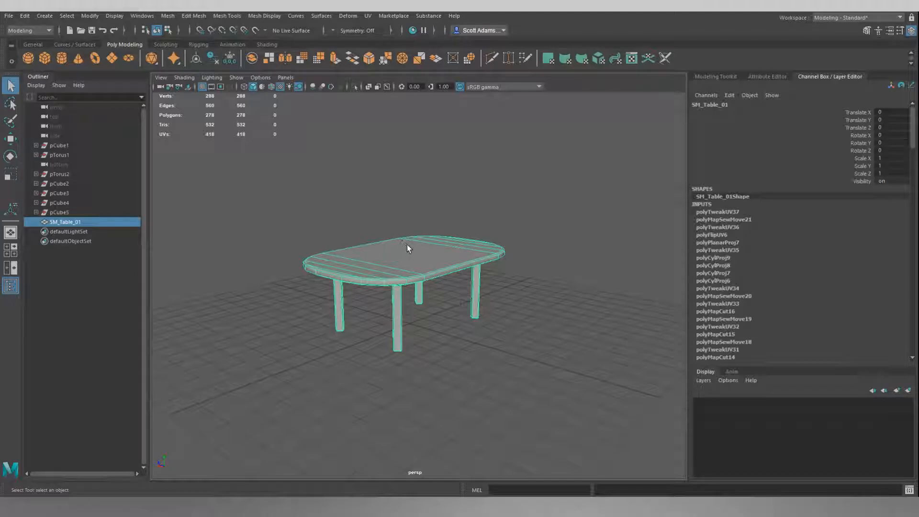
click(430, 229)
click(427, 245)
key(w)
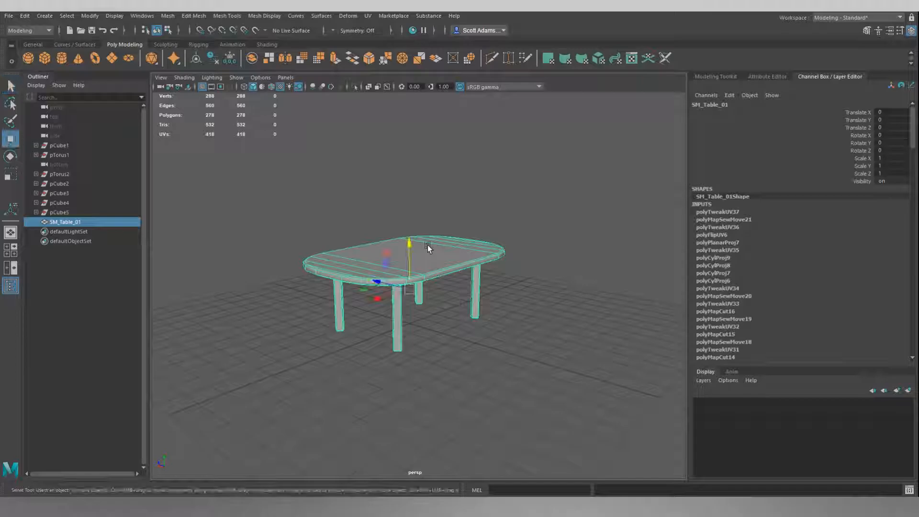
Move the table's pivot straight down to the bottom of the legs, snapping it to a leg's bottom vertex.
alt+drag(453, 258, 334, 300)
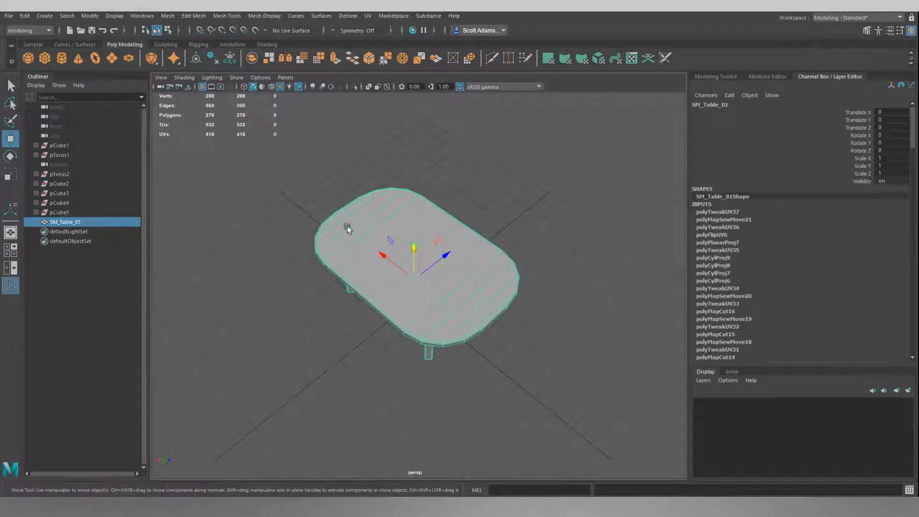
alt+drag(412, 356, 369, 353)
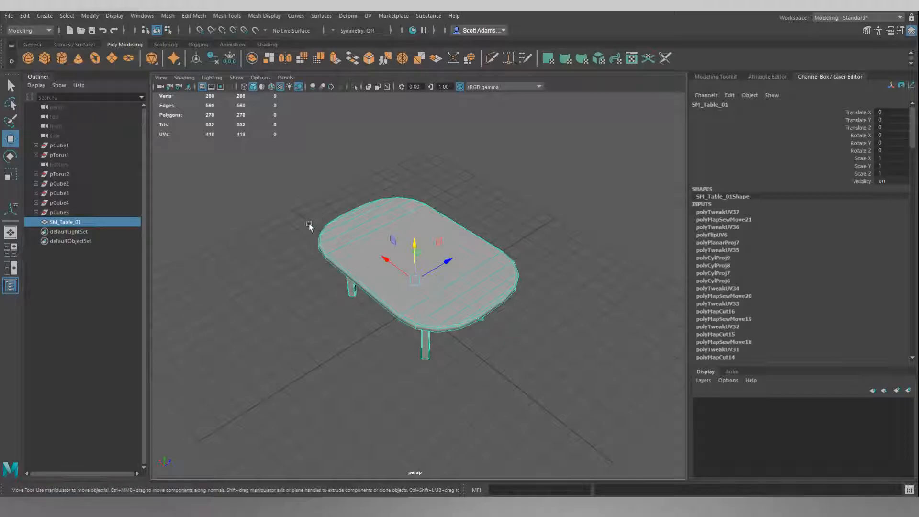
alt+drag(382, 343, 479, 327)
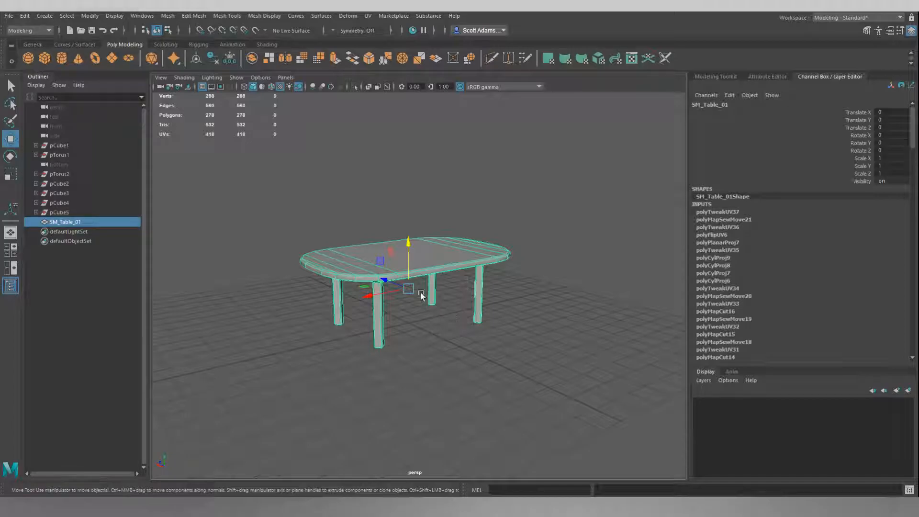
mouse_move(434, 324)
alt+mouse_down()
mouse_move(461, 339)
mouse_move(493, 339)
mouse_move(529, 329)
mouse_move(529, 312)
mouse_move(505, 291)
mouse_move(438, 345)
mouse_move(362, 331)
mouse_move(383, 320)
mouse_move(451, 348)
mouse_move(474, 337)
mouse_move(455, 333)
mouse_move(451, 306)
mouse_move(603, 297)
mouse_move(555, 349)
mouse_move(420, 353)
mouse_move(404, 340)
mouse_move(456, 334)
mouse_move(457, 324)
mouse_move(418, 293)
mouse_move(429, 317)
alt+mouse_up()
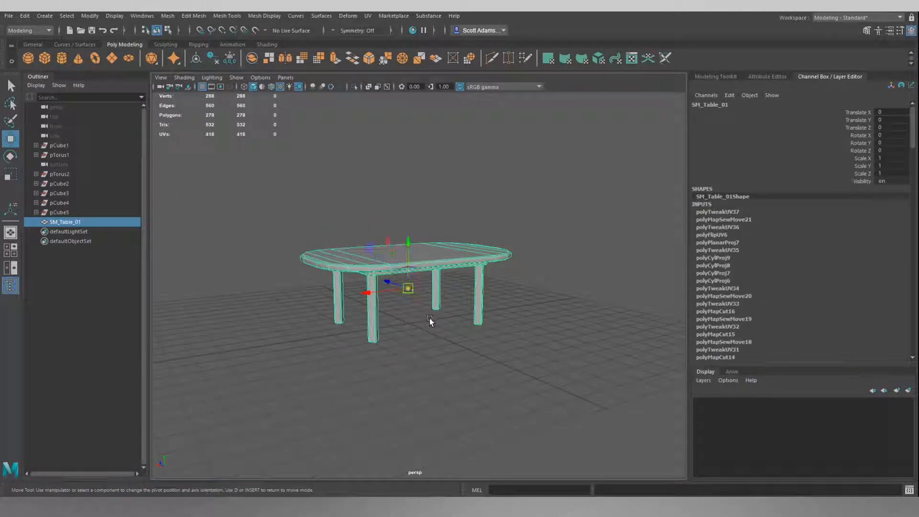
alt+drag(446, 338, 441, 315)
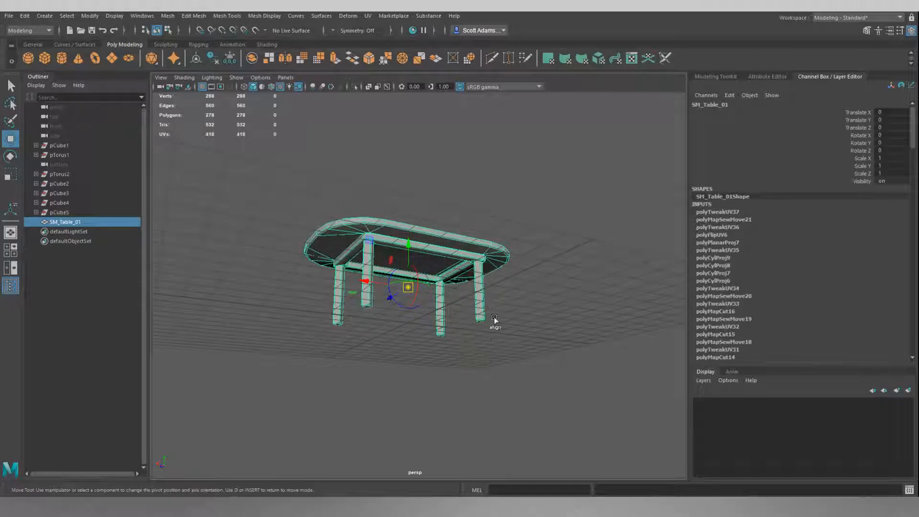
key(d)
scroll(409, 246, up, 5)
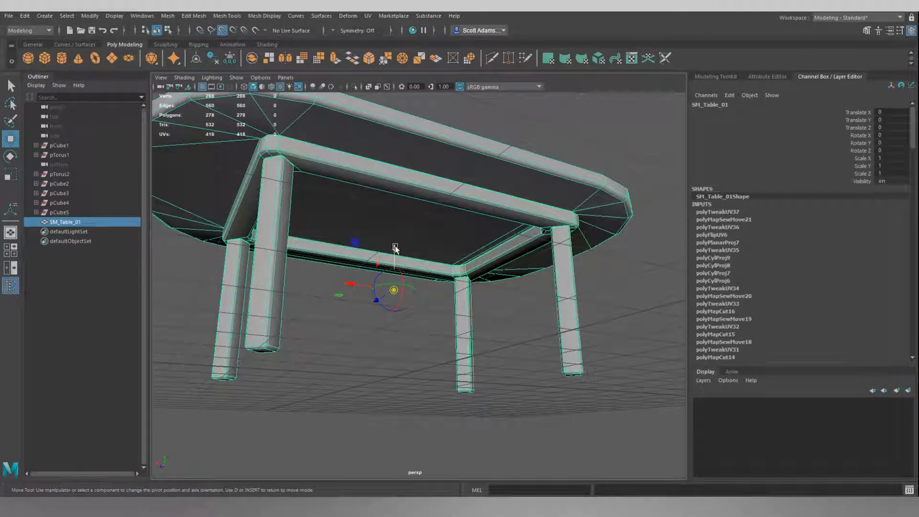
drag(395, 249, 262, 355)
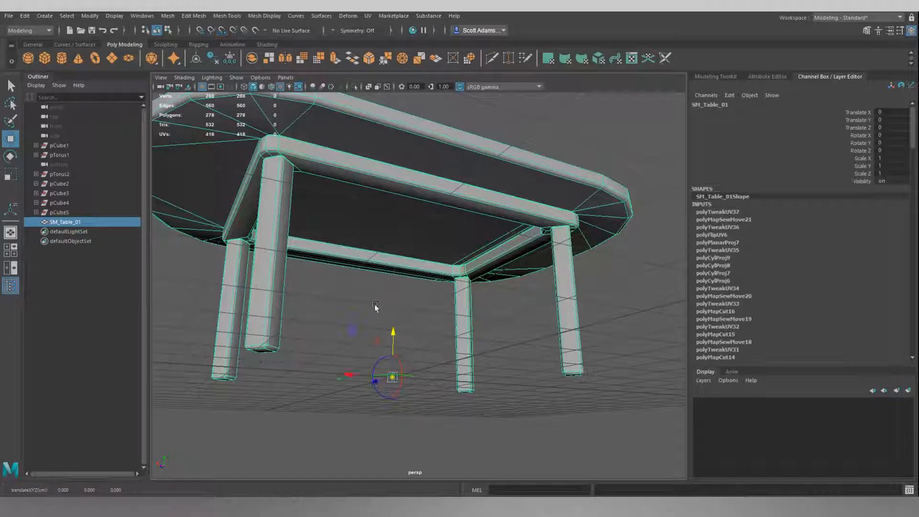
alt+drag(338, 301, 567, 292)
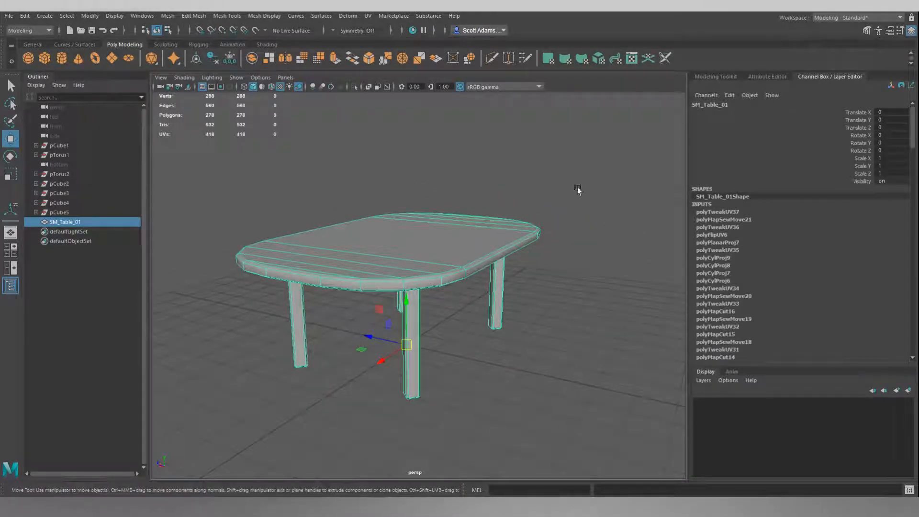
Show the table's transform attributes in the Attribute Editor and freeze its transformations.
click(762, 77)
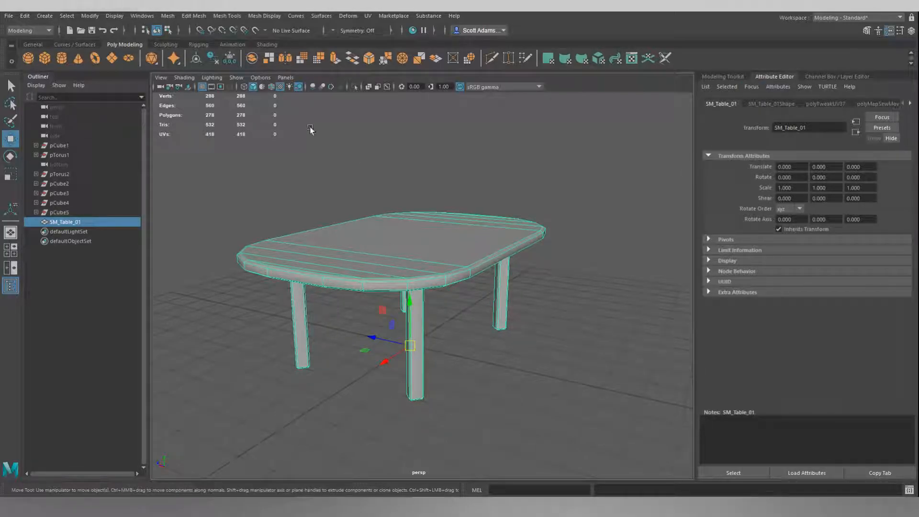
click(90, 17)
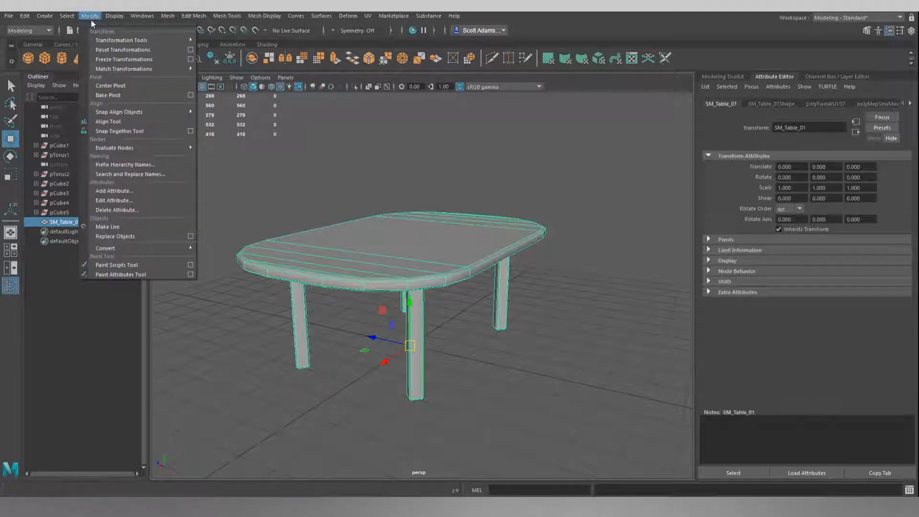
click(124, 59)
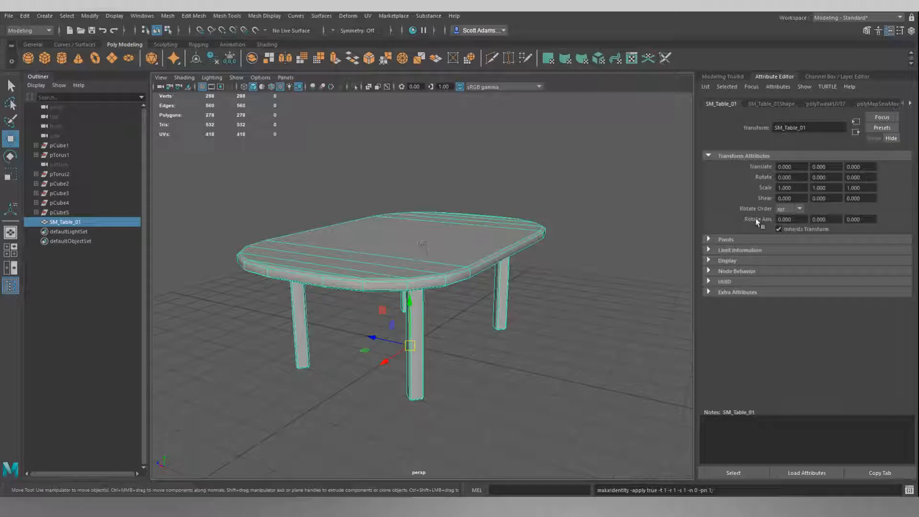
Set the table's Y rotation to 45 degrees and freeze its transformations.
click(797, 177)
drag(829, 177, 810, 177)
text(9)
key(Return)
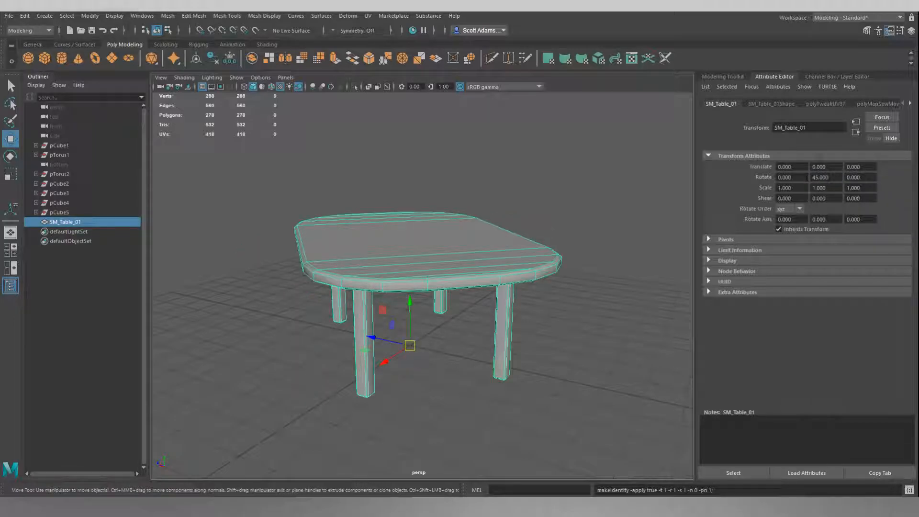
alt+drag(592, 219, 552, 238)
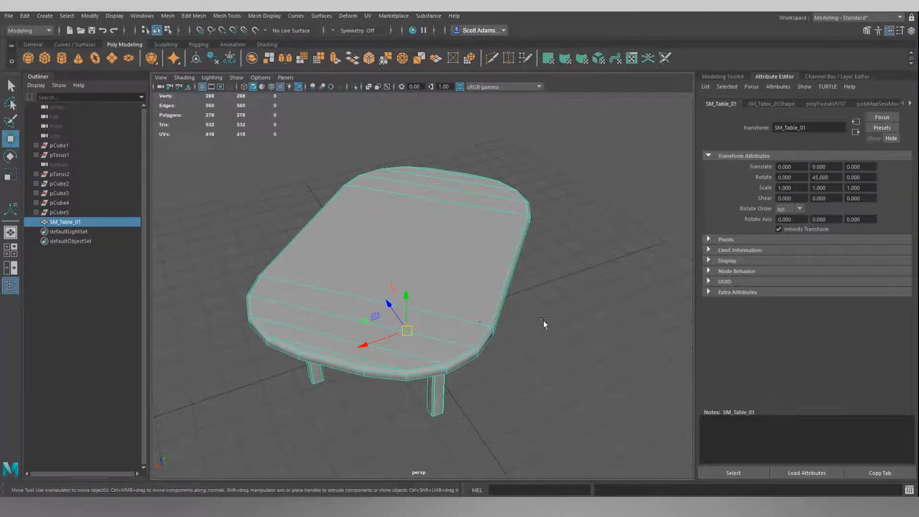
click(87, 16)
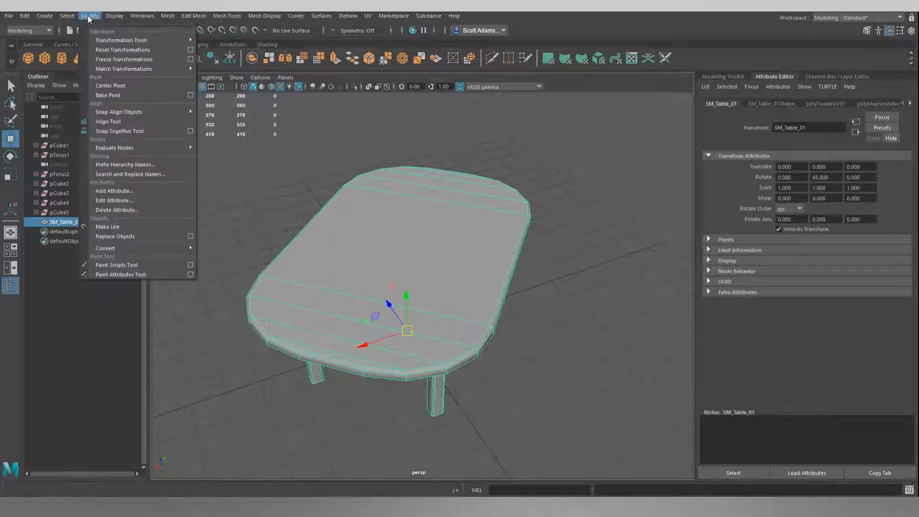
click(117, 59)
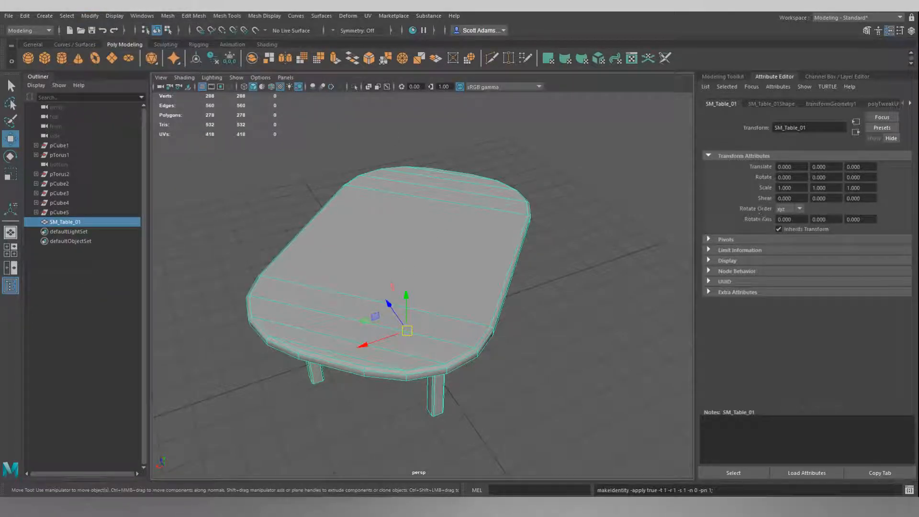
Set the table's Y rotation to -45 degrees and freeze its transformations again.
alt+drag(448, 318, 433, 309)
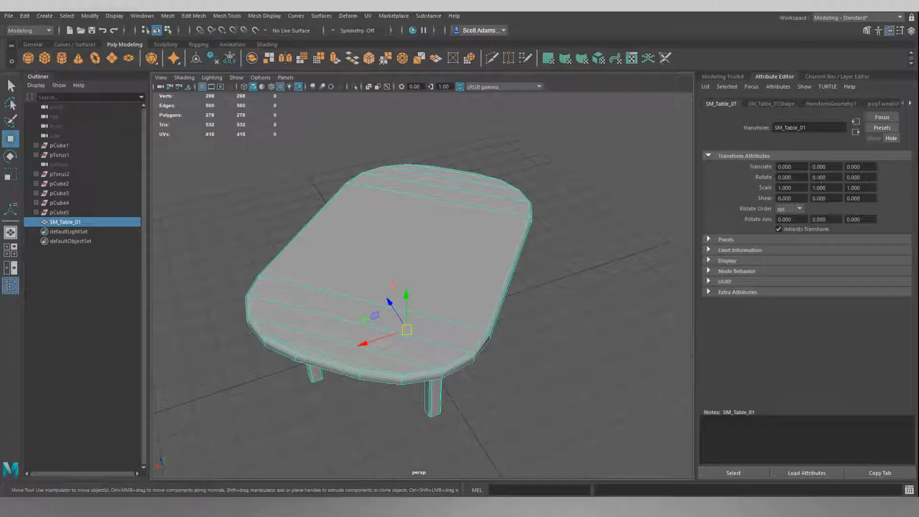
click(820, 177)
text(-45)
key(Return)
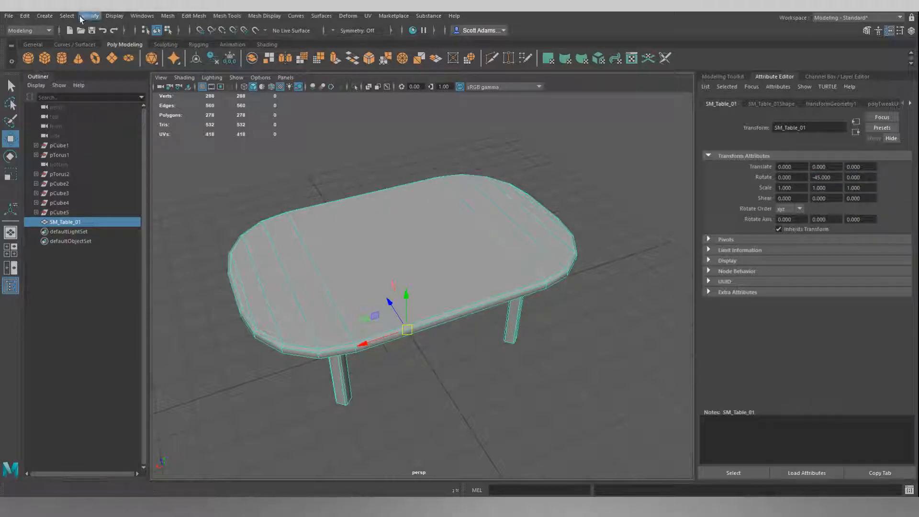
click(87, 16)
click(114, 60)
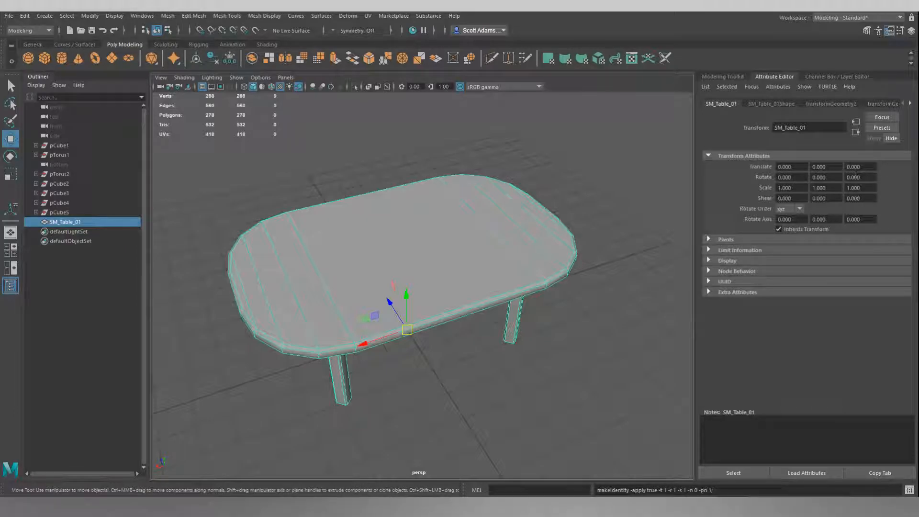
mouse_move(477, 262)
alt+mouse_down()
mouse_move(449, 260)
mouse_move(517, 229)
mouse_move(547, 249)
mouse_move(463, 255)
mouse_move(476, 269)
alt+mouse_up()
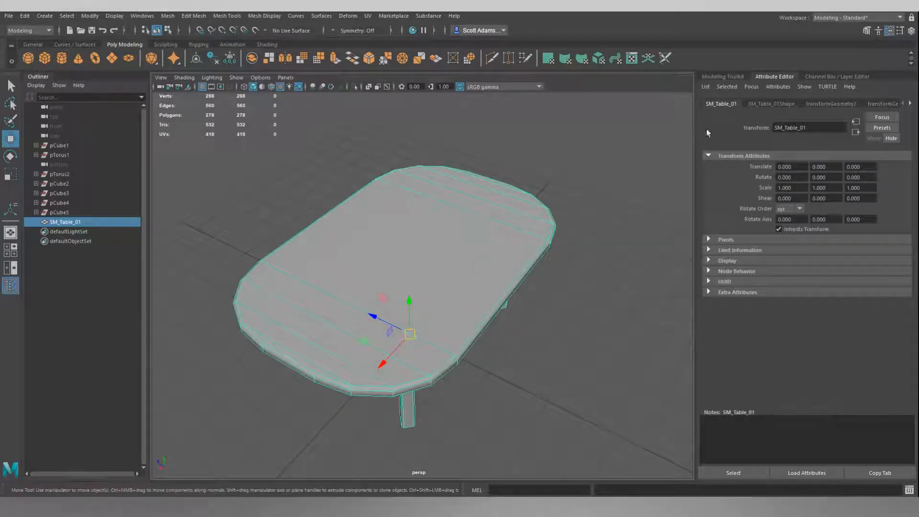
Review the table's list of construction inputs in the Channel Box and delete the history of SM_Table_01.
click(829, 76)
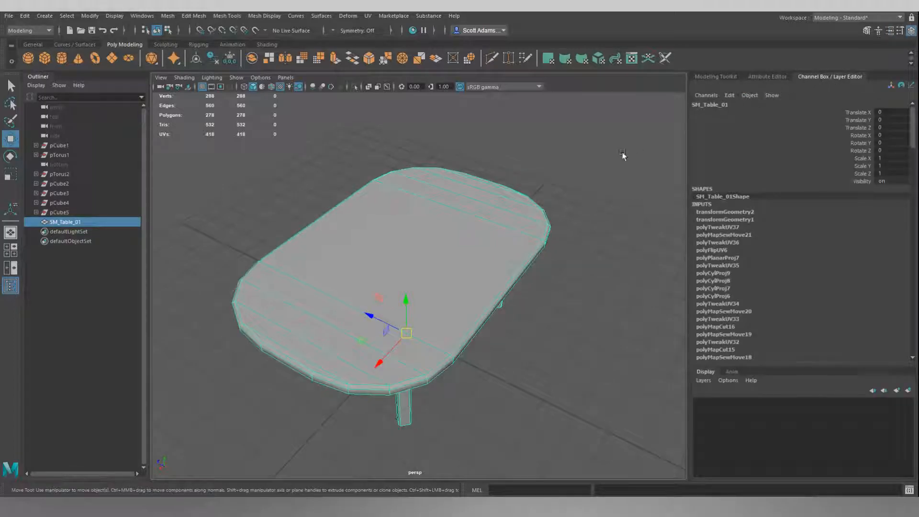
click(735, 98)
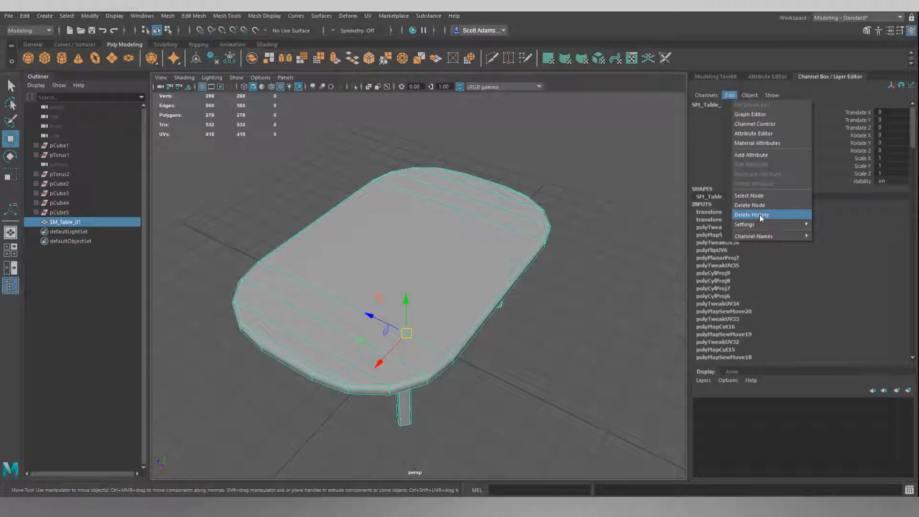
click(706, 156)
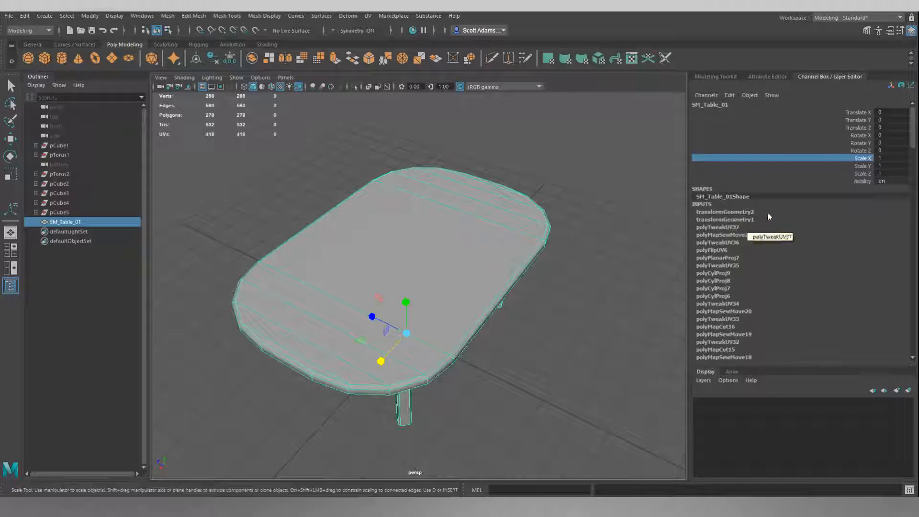
scroll(731, 203, down, 10)
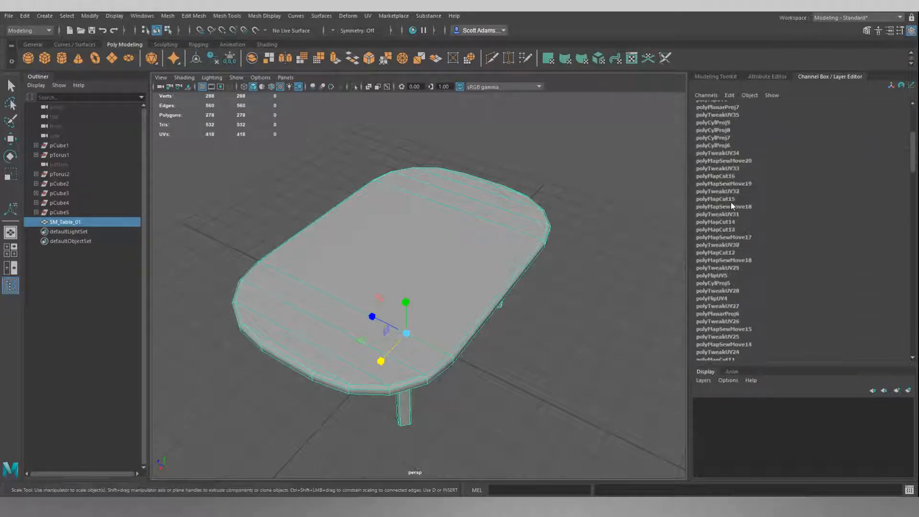
scroll(730, 204, down, 10)
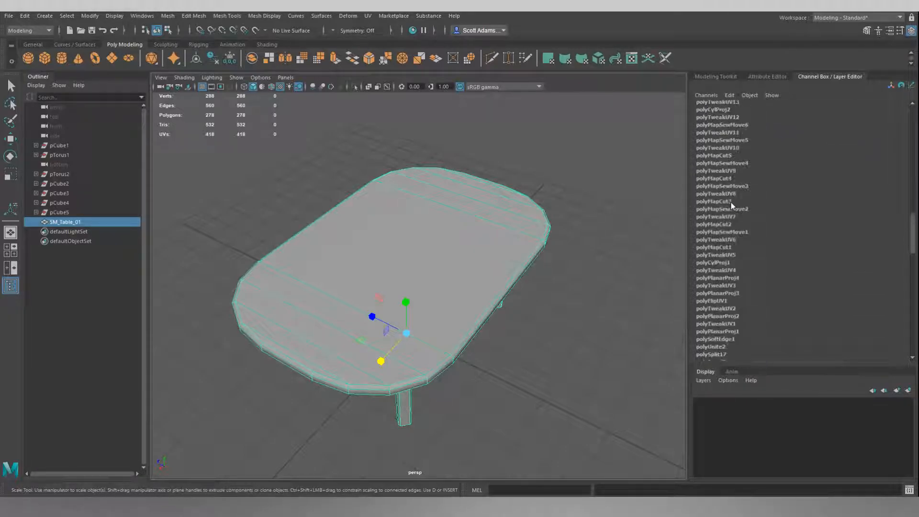
scroll(730, 206, up, 20)
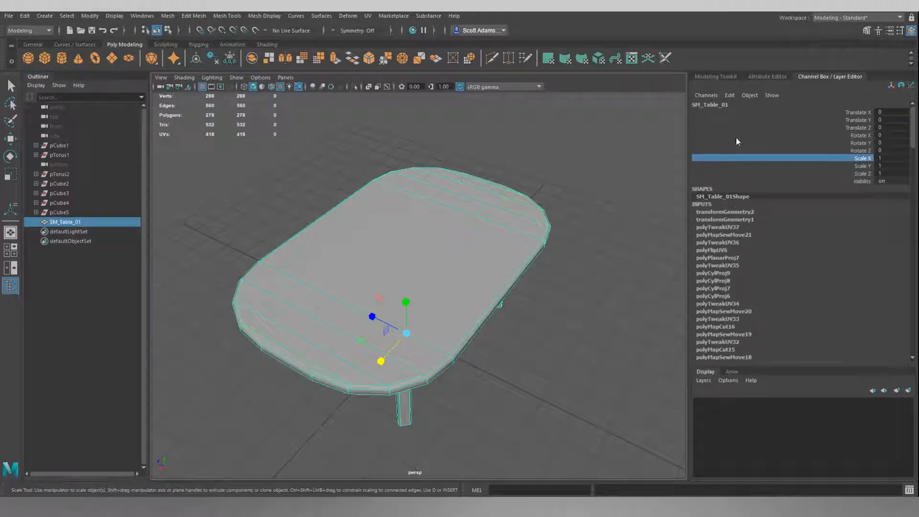
click(731, 95)
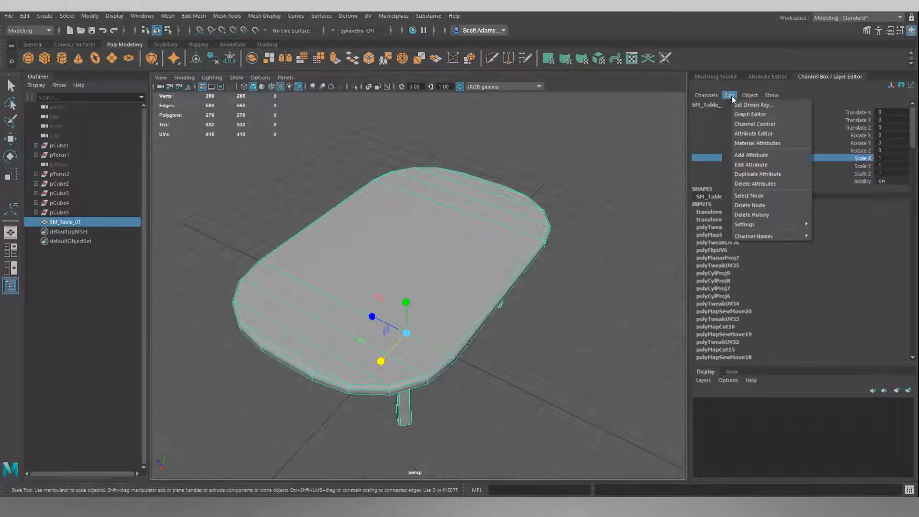
click(759, 213)
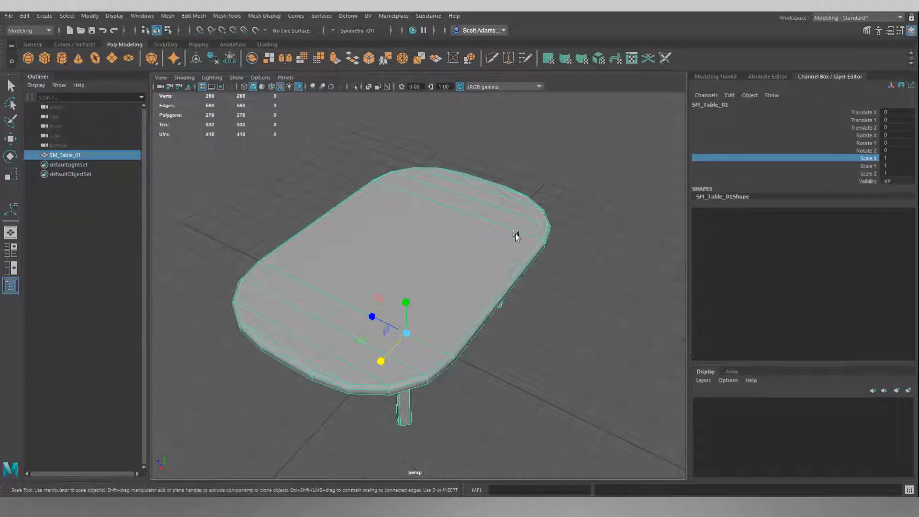
Return to the Select tool, check the table from above and below, and clear the selection.
alt+drag(471, 238, 366, 220)
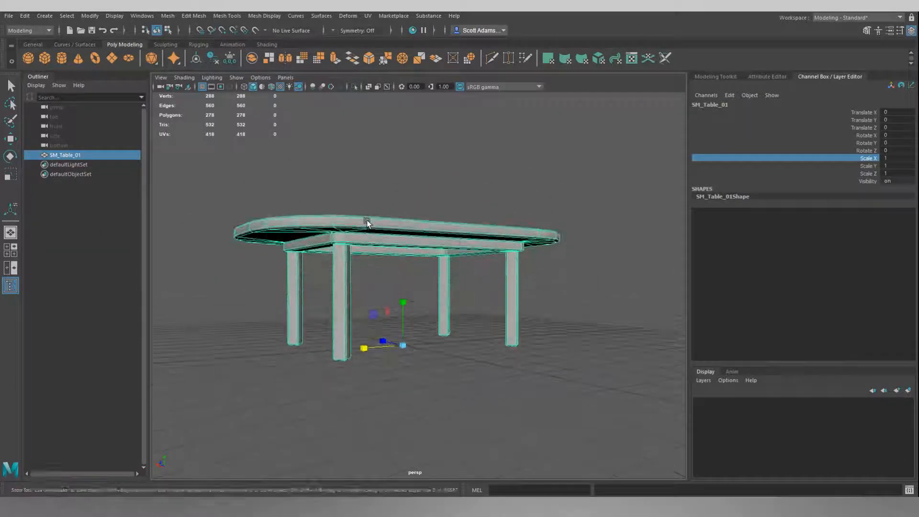
key(q)
alt+drag(383, 294, 440, 314)
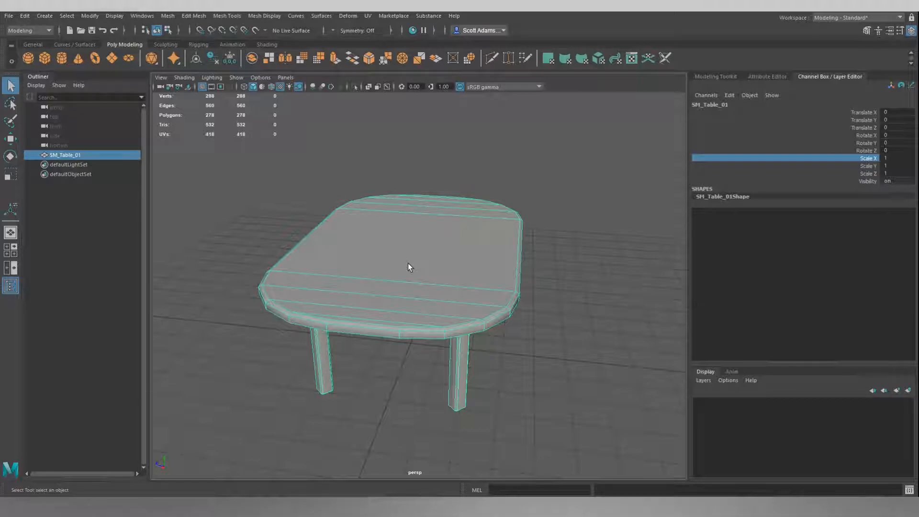
alt+drag(438, 274, 407, 278)
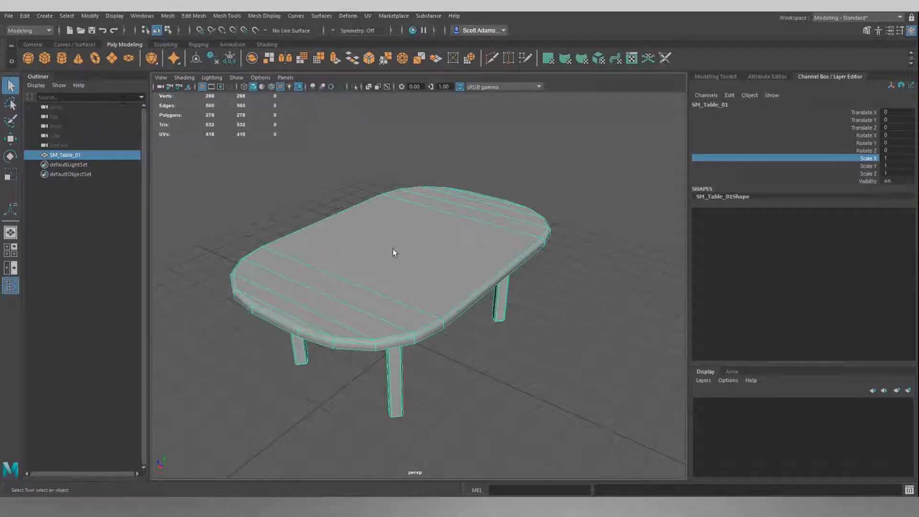
click(10, 16)
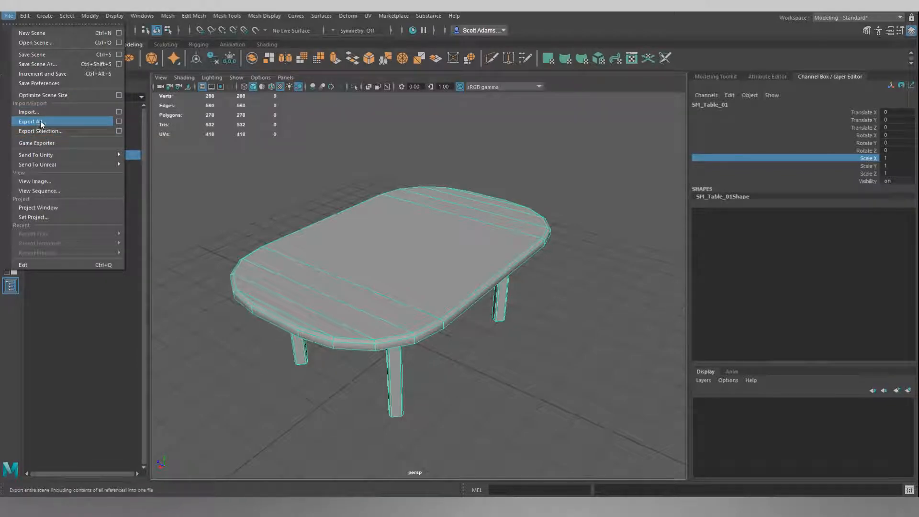
click(205, 188)
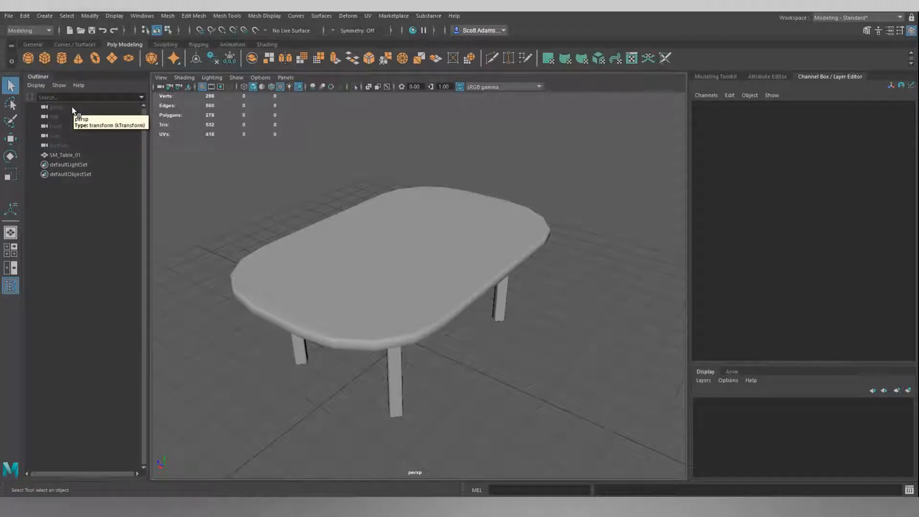
Check the Outliner's contents by selecting the cameras, SM_Table_01 and defaultObjectSet one after another.
click(72, 107)
click(71, 117)
click(73, 126)
click(73, 135)
click(75, 144)
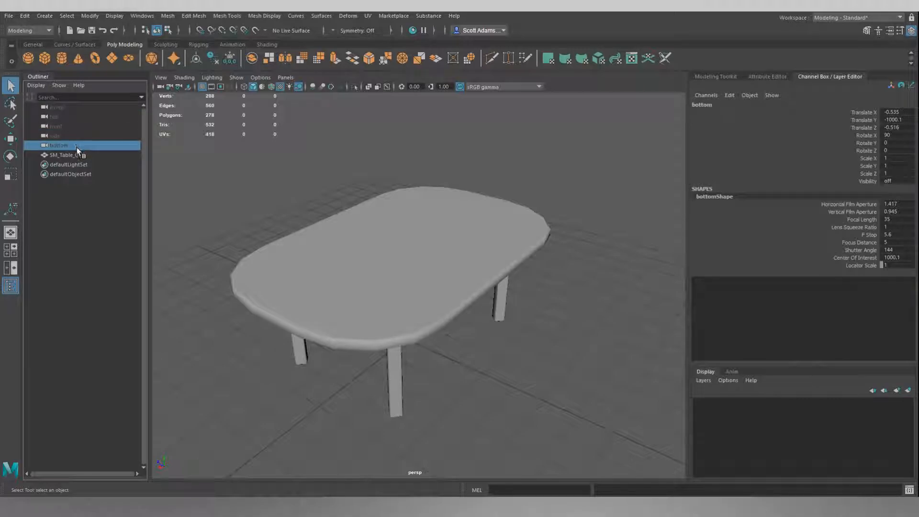
click(79, 154)
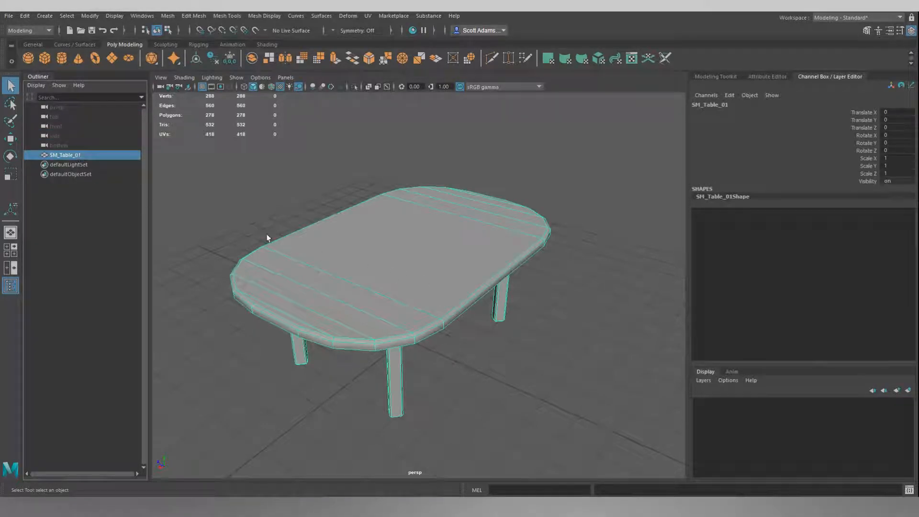
click(90, 174)
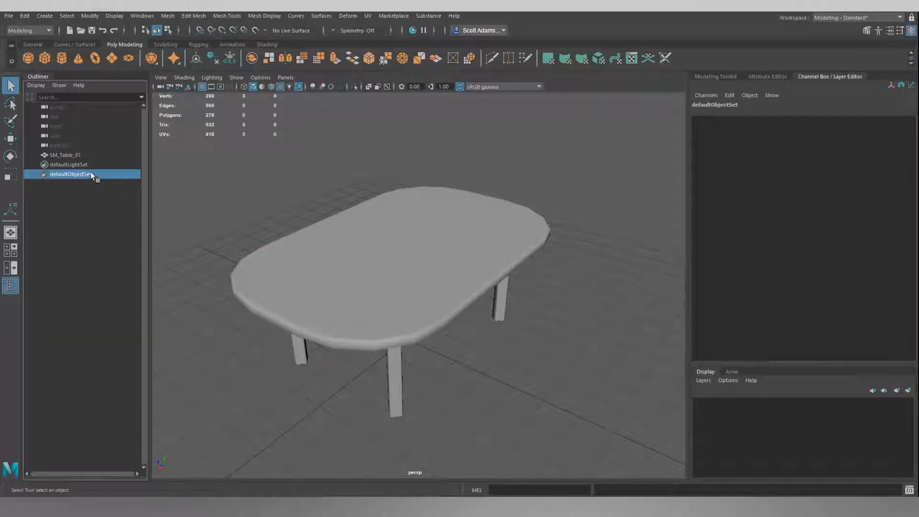
Export only SM_Table_01 as an FBX file named SM_Kitchen_Table_01 into the des311 project's FBX folder.
click(79, 155)
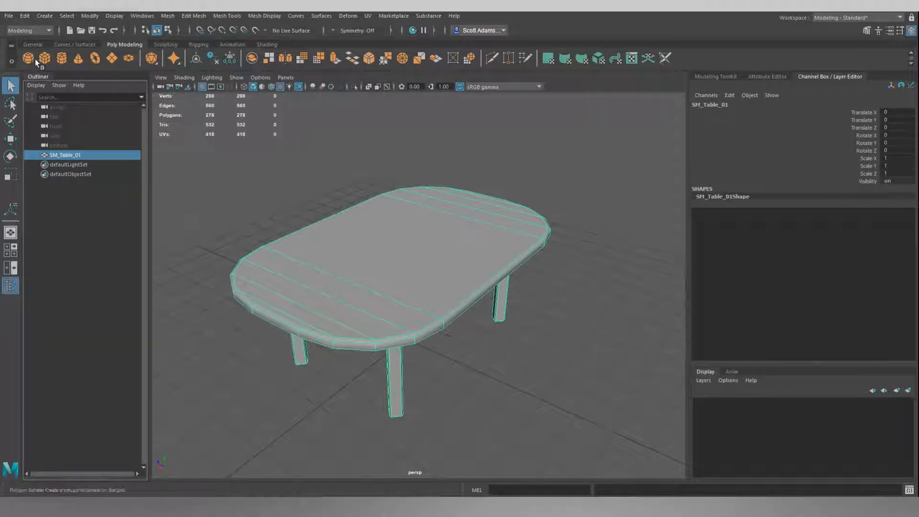
click(10, 16)
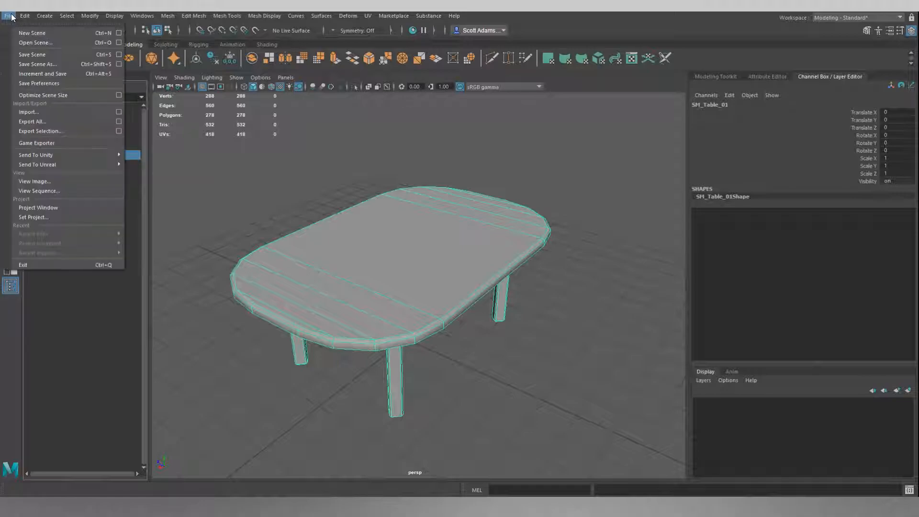
click(48, 130)
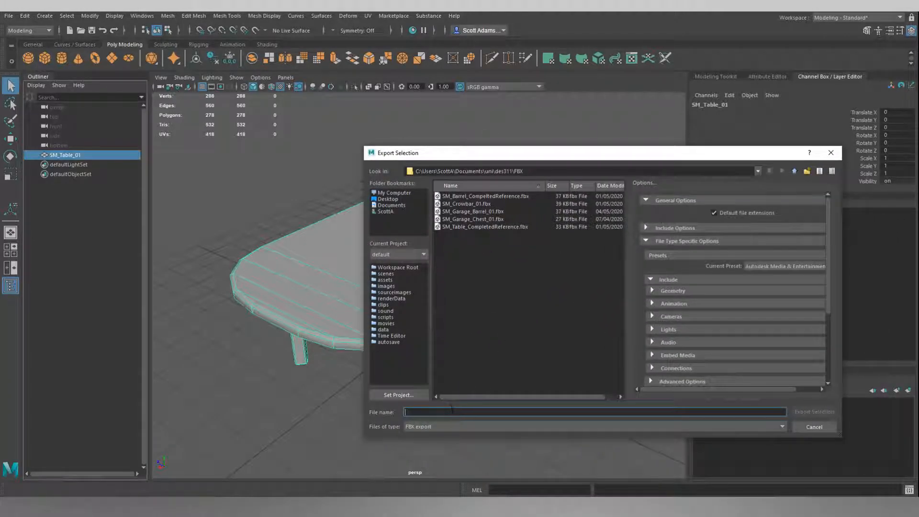
text(SM_Table_01)
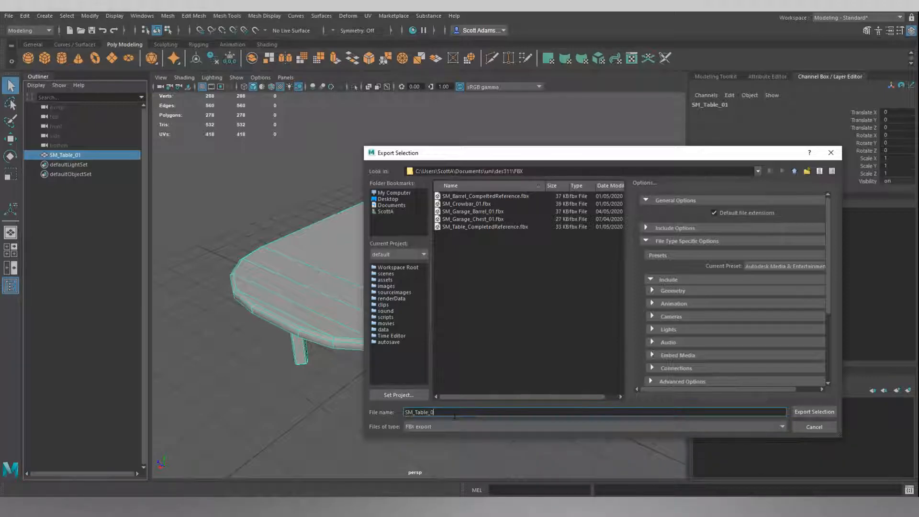
key(Left)
key(Left)
key(Left)
key(Left)
key(Left)
key(Left)
key(Left)
key(Left)
text(Kitchen_)
click(454, 415)
click(801, 412)
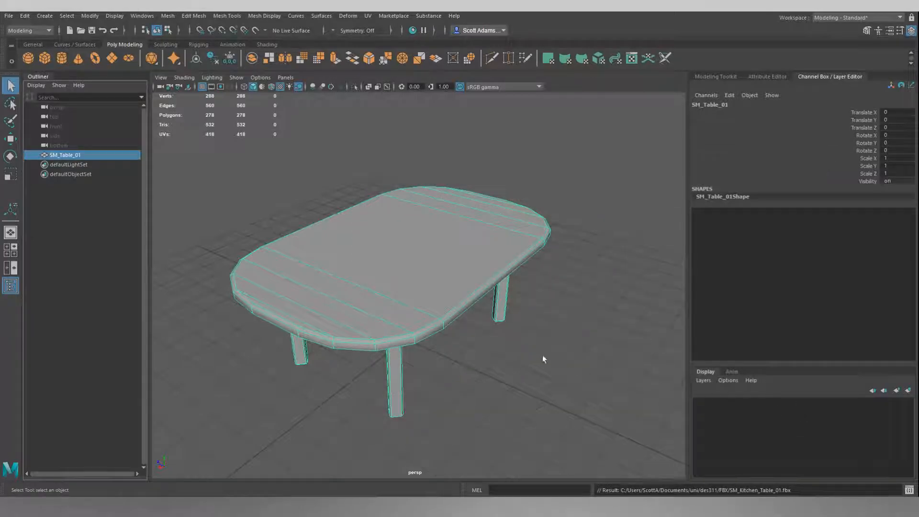
Delete the table from the scene and import the exported SM_Kitchen_Table_01.fbx in its place.
alt+drag(527, 364, 437, 320)
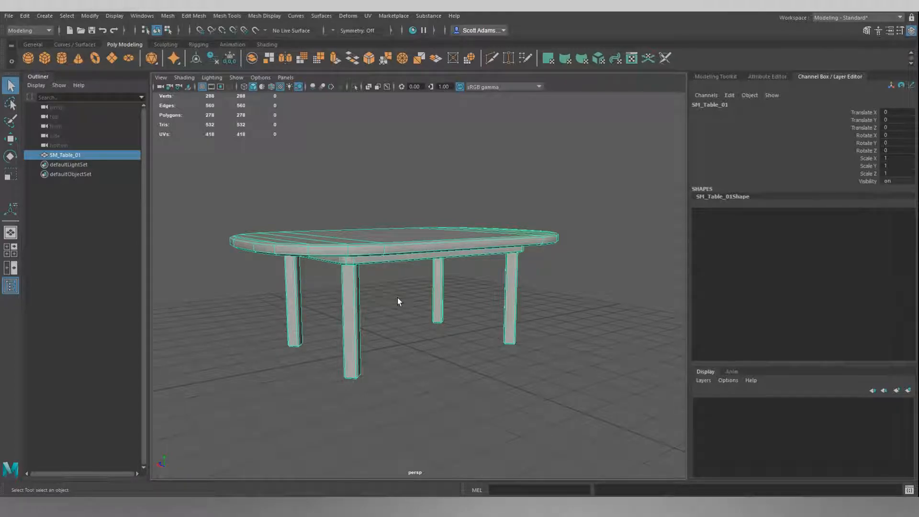
key(Delete)
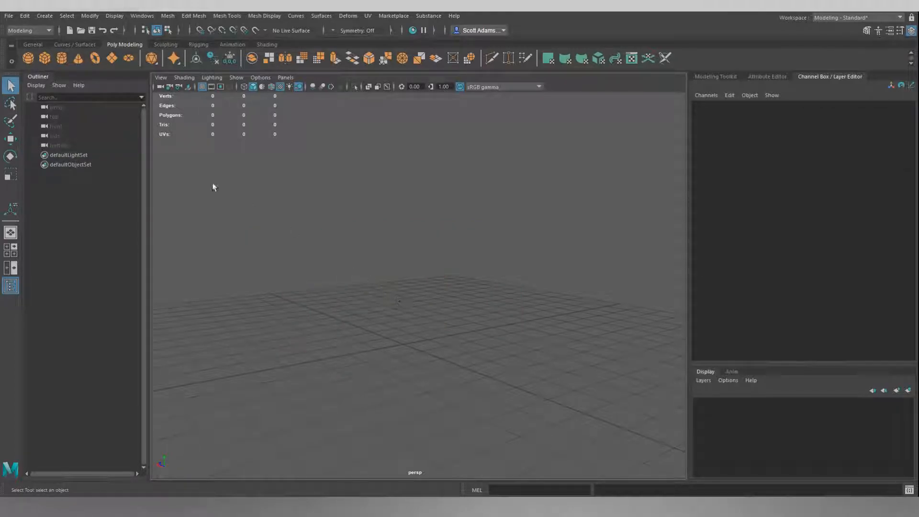
click(11, 17)
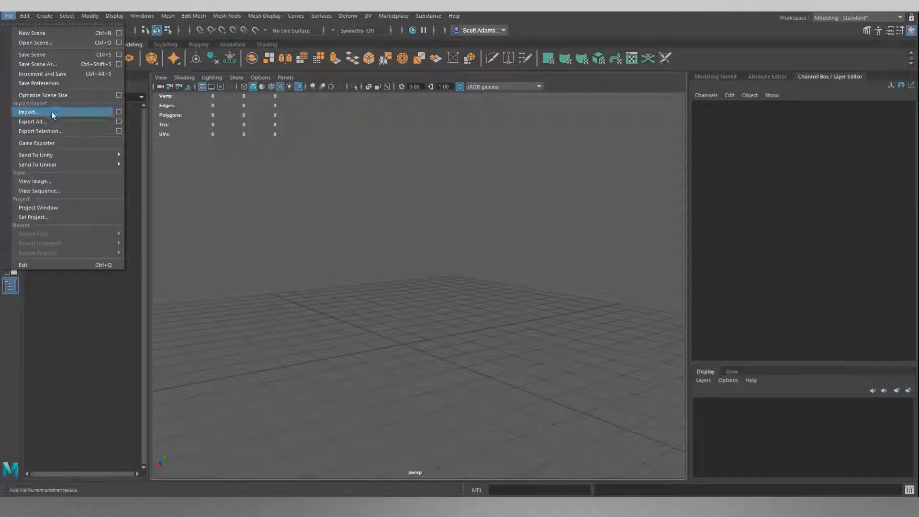
click(30, 113)
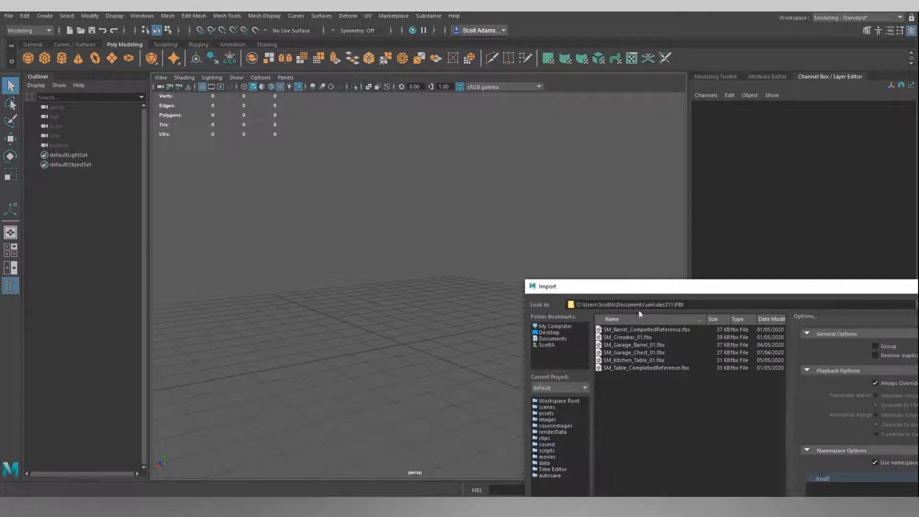
click(635, 360)
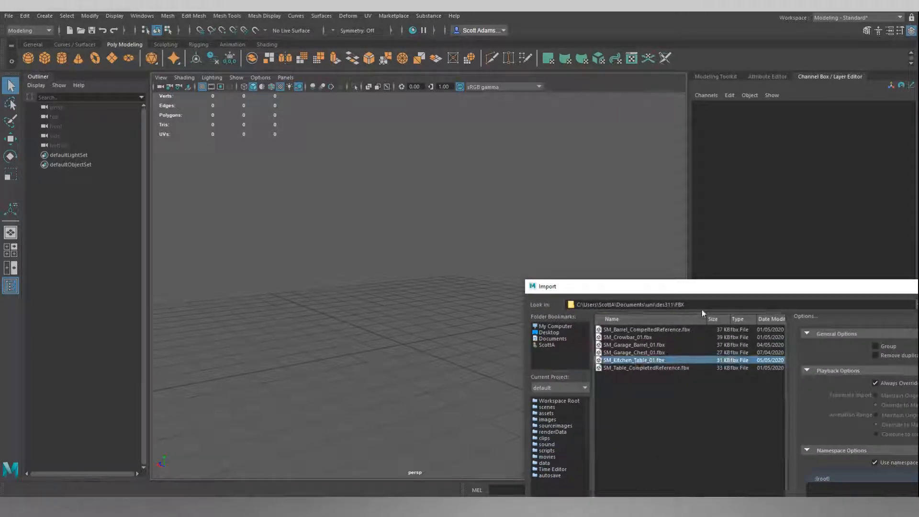
drag(709, 293, 647, 177)
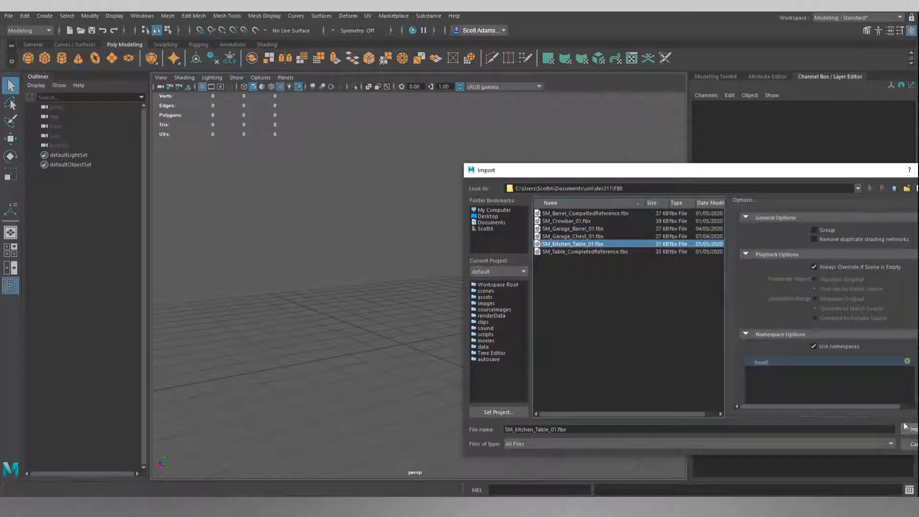
drag(786, 172, 660, 138)
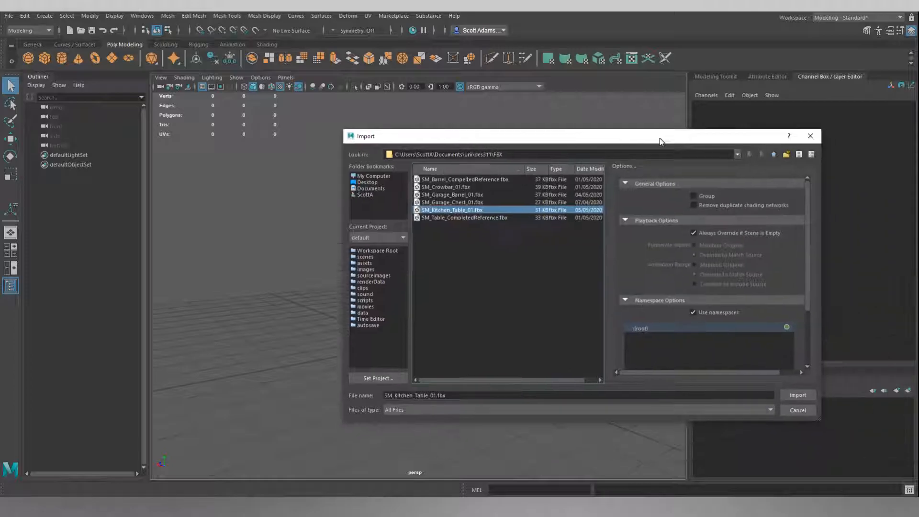
click(793, 393)
Check the imported table's pivot with a trial X rotation, undo it, inspect the Move manipulator and return to the Select tool.
alt+drag(354, 283, 410, 292)
click(406, 248)
key(e)
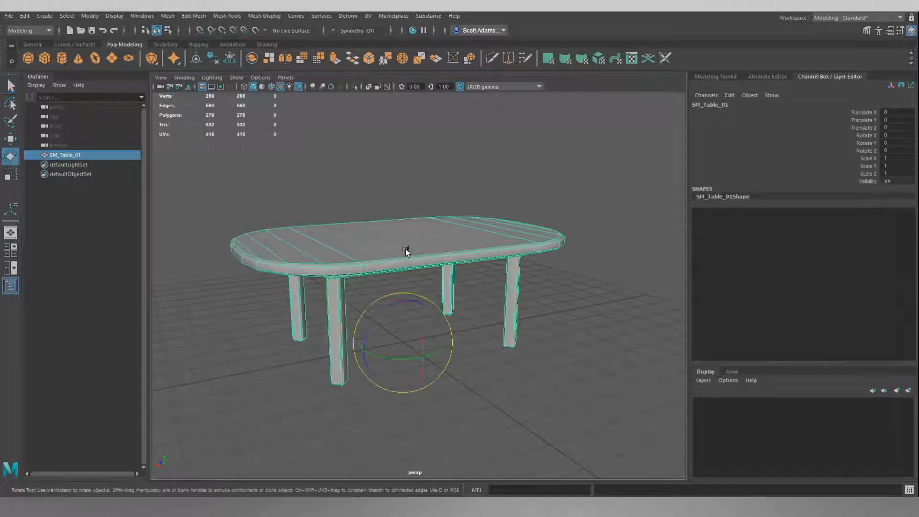
drag(421, 328, 422, 359)
key(ctrl+z)
key(w)
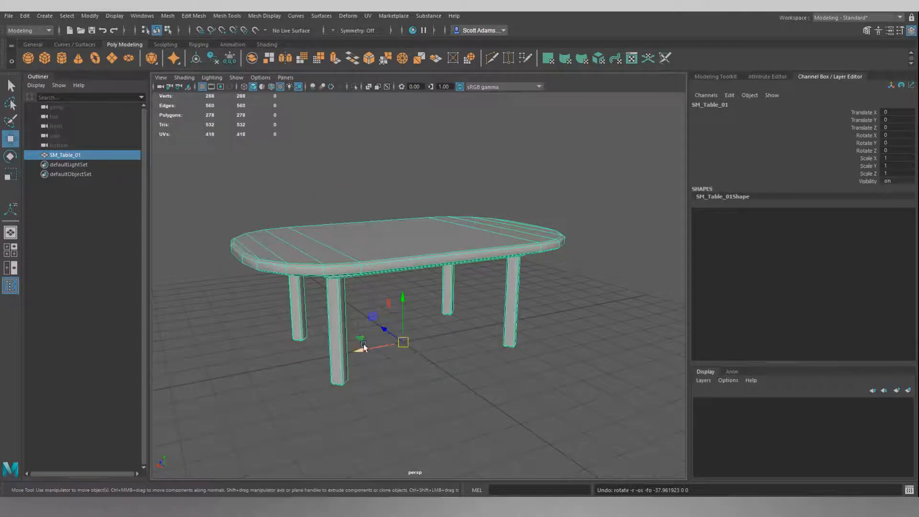
key(q)
mouse_move(415, 373)
alt+mouse_down()
mouse_move(489, 387)
mouse_move(553, 383)
mouse_move(599, 361)
mouse_move(545, 349)
mouse_move(524, 376)
mouse_move(431, 389)
mouse_move(416, 373)
mouse_move(426, 369)
alt+mouse_up()
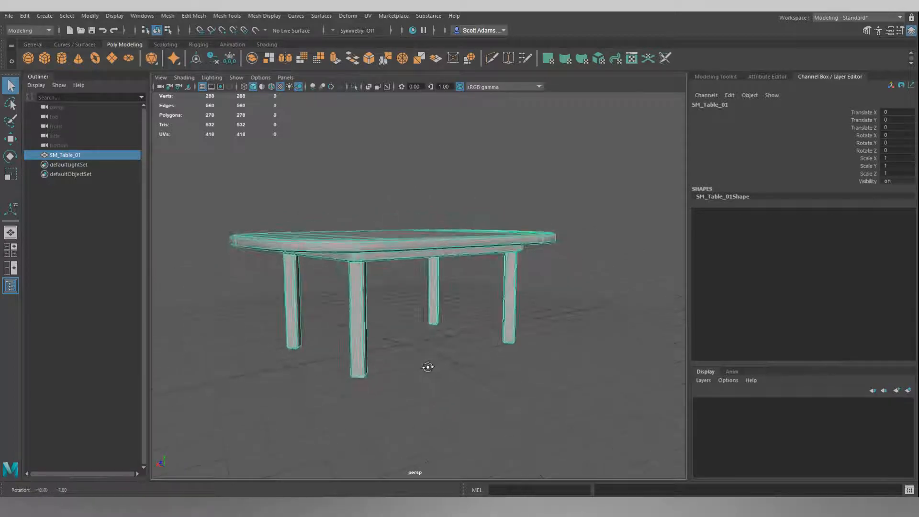